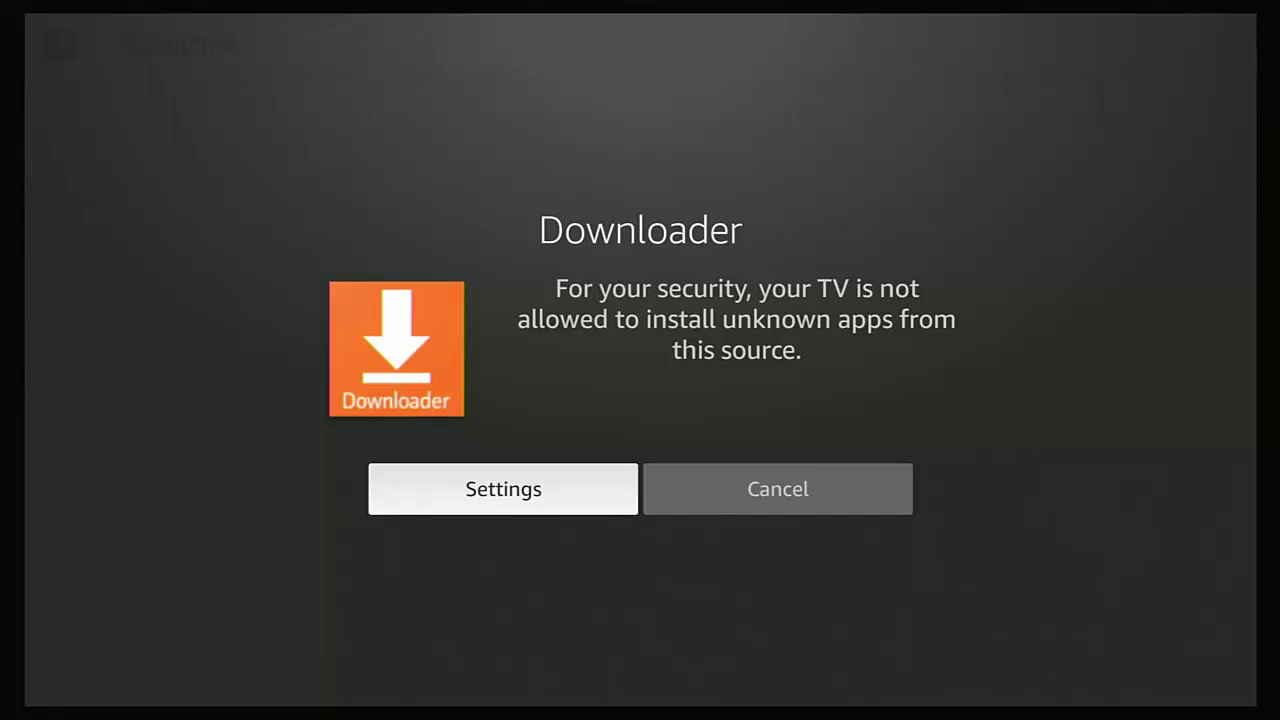
# - Leave Downloader's unknown-apps warning and go to the Fire TV home screen
pyautogui.press('Home')
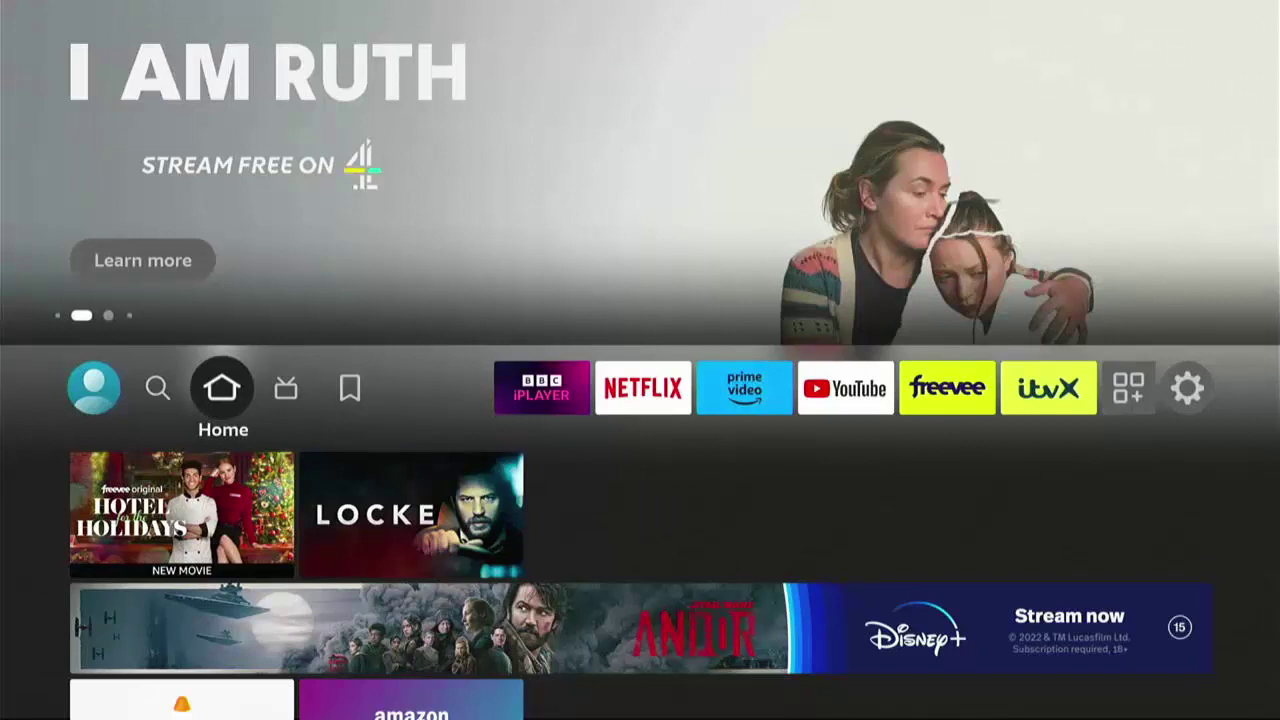
# - Open the My Fire TV page from the Settings gear on the home bar
pyautogui.press('Right')
pyautogui.press('Right')
pyautogui.press('Right')
pyautogui.press('Right')
pyautogui.press('Right')
pyautogui.press('Right')
pyautogui.press('Right')
pyautogui.press('Right')
pyautogui.press('Right')
pyautogui.press('Right')
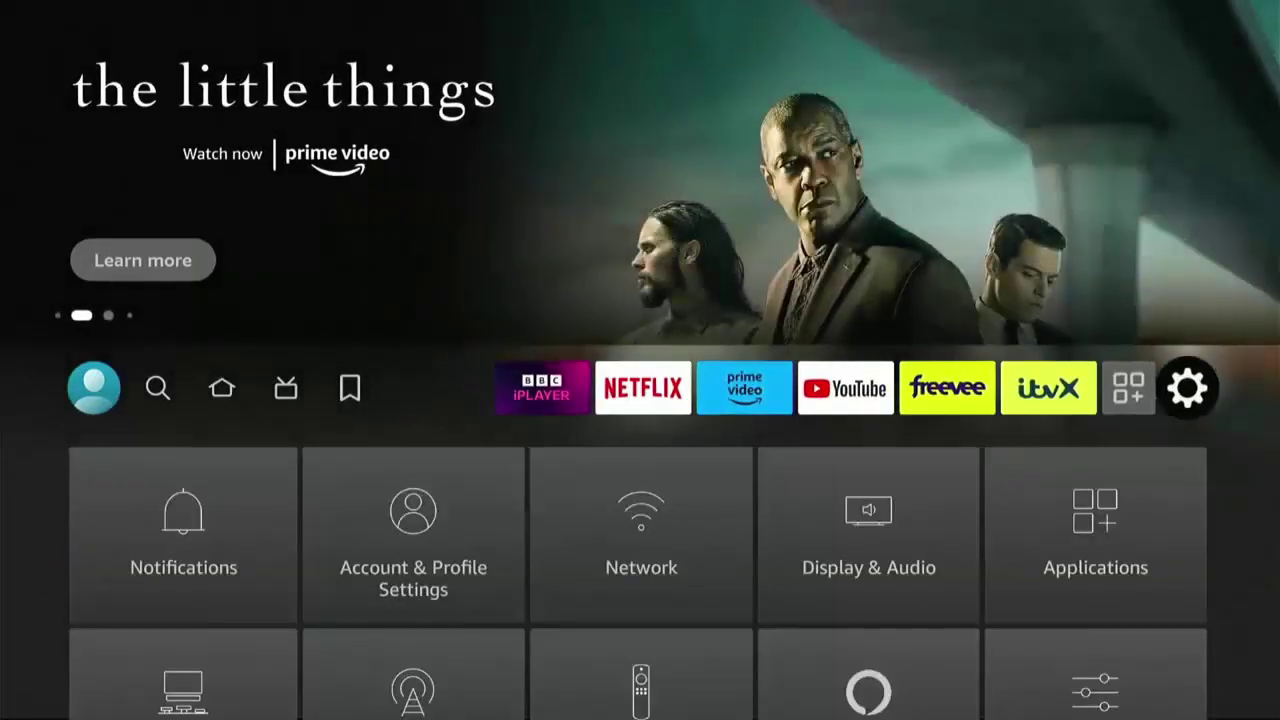
pyautogui.press('Down')
pyautogui.press('Down')
pyautogui.press('Down')
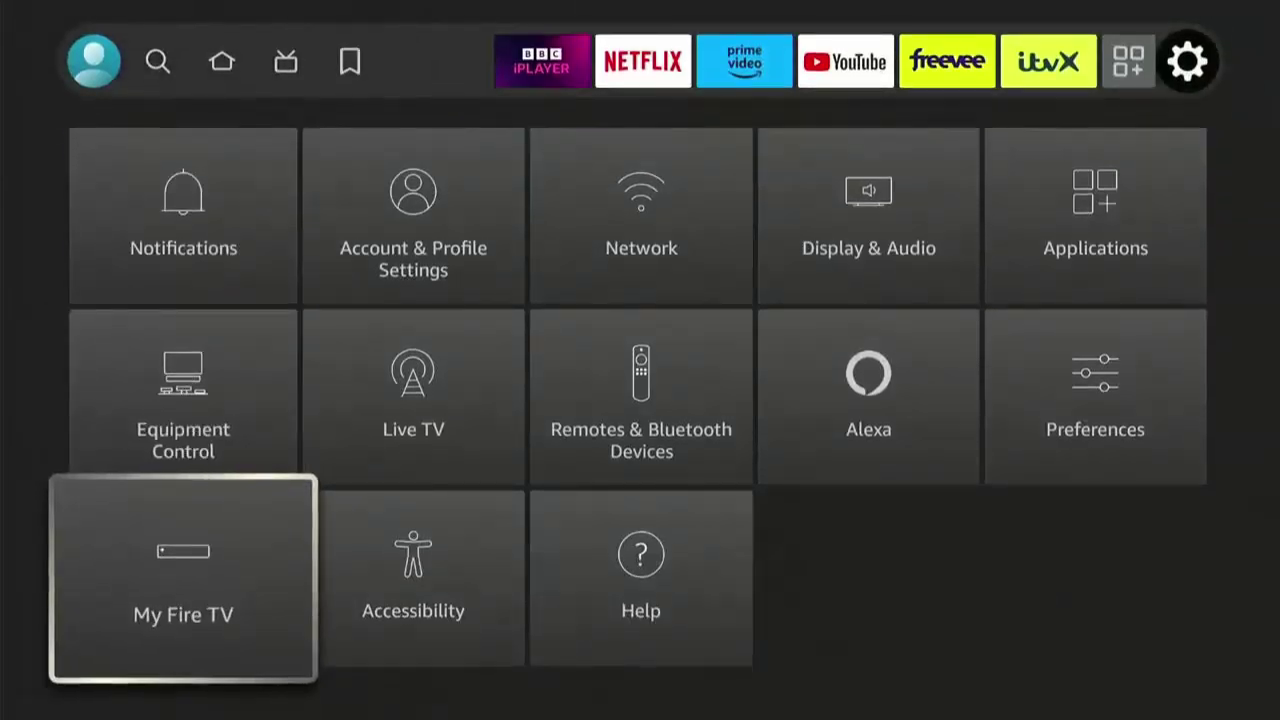
pyautogui.press('Return')
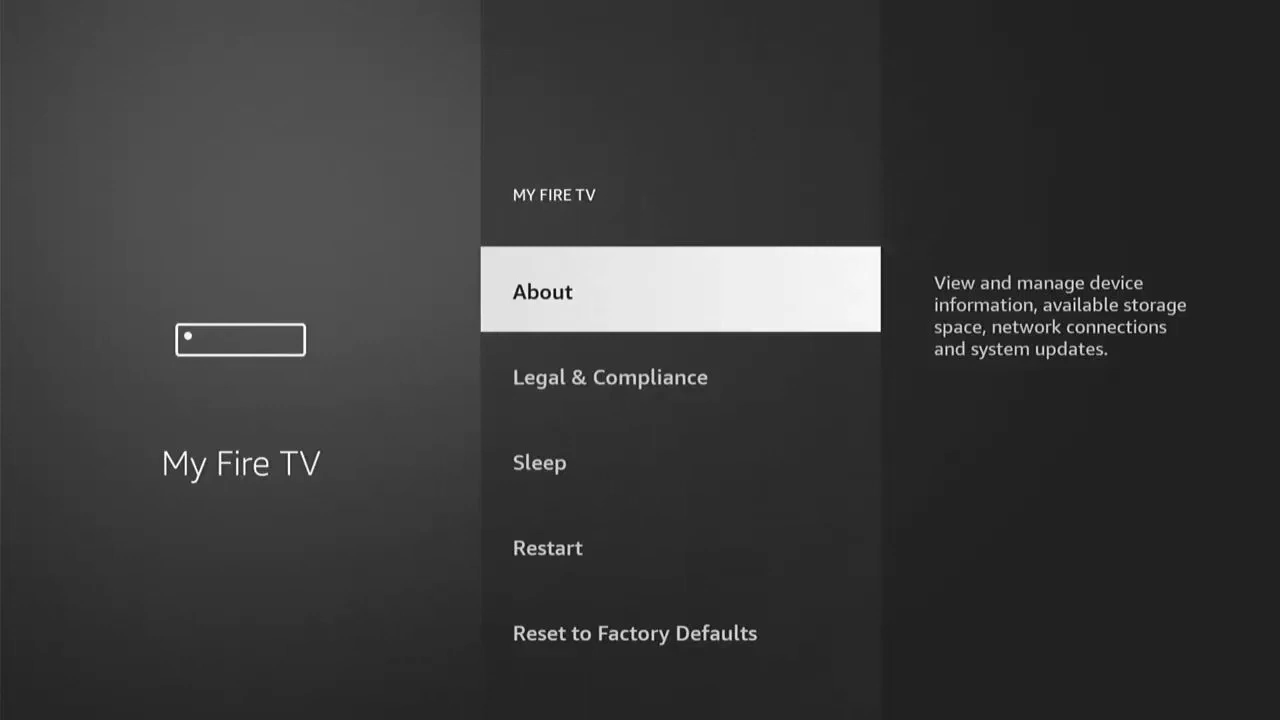
# - In About, select Fire TV Stick 4K repeatedly to enable developer mode, then return to My Fire TV
pyautogui.press('Return')
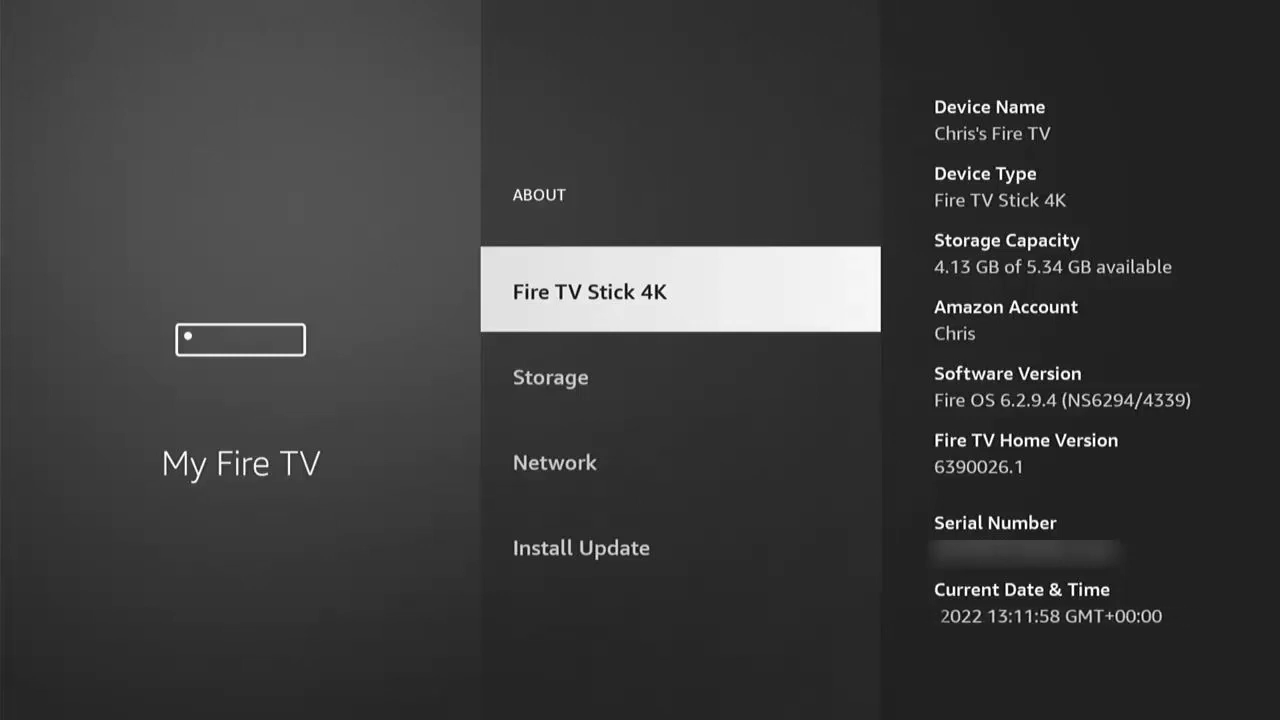
pyautogui.press('Return')
pyautogui.press('Return')
pyautogui.press('Return')
pyautogui.press('Return')
pyautogui.press('Return')
pyautogui.press('Return')
pyautogui.press('Return')
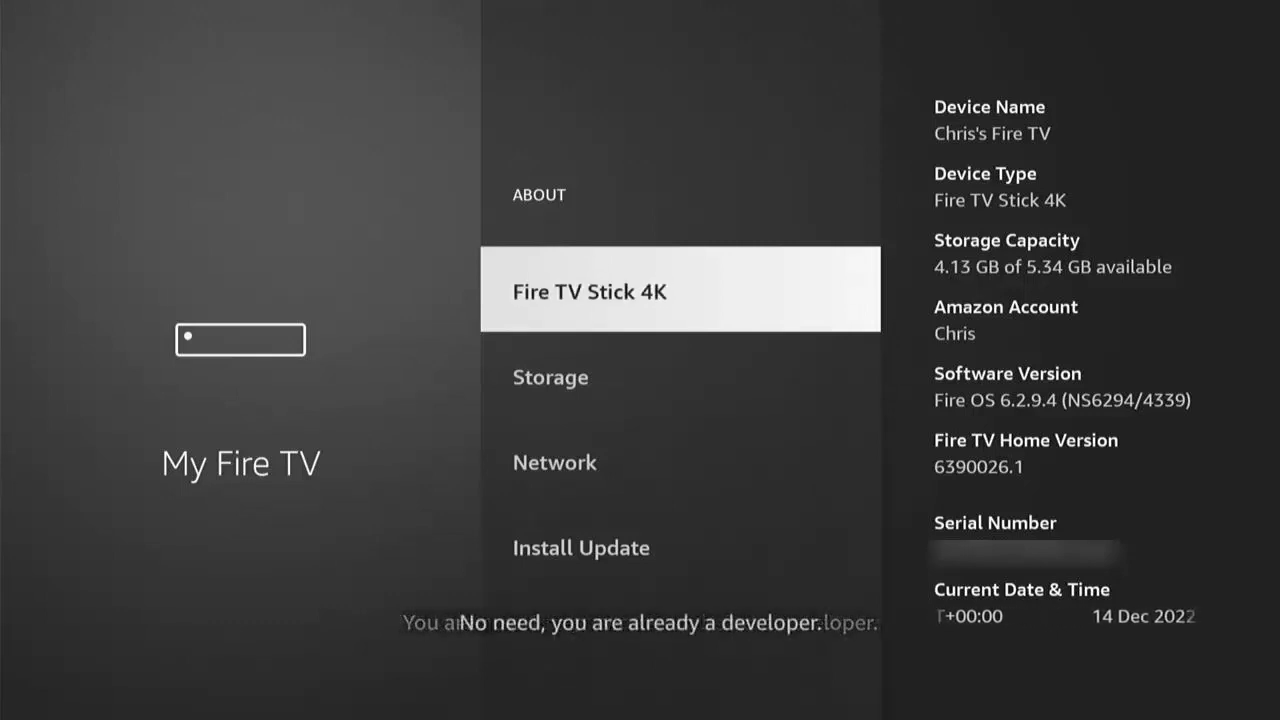
pyautogui.press('Return')
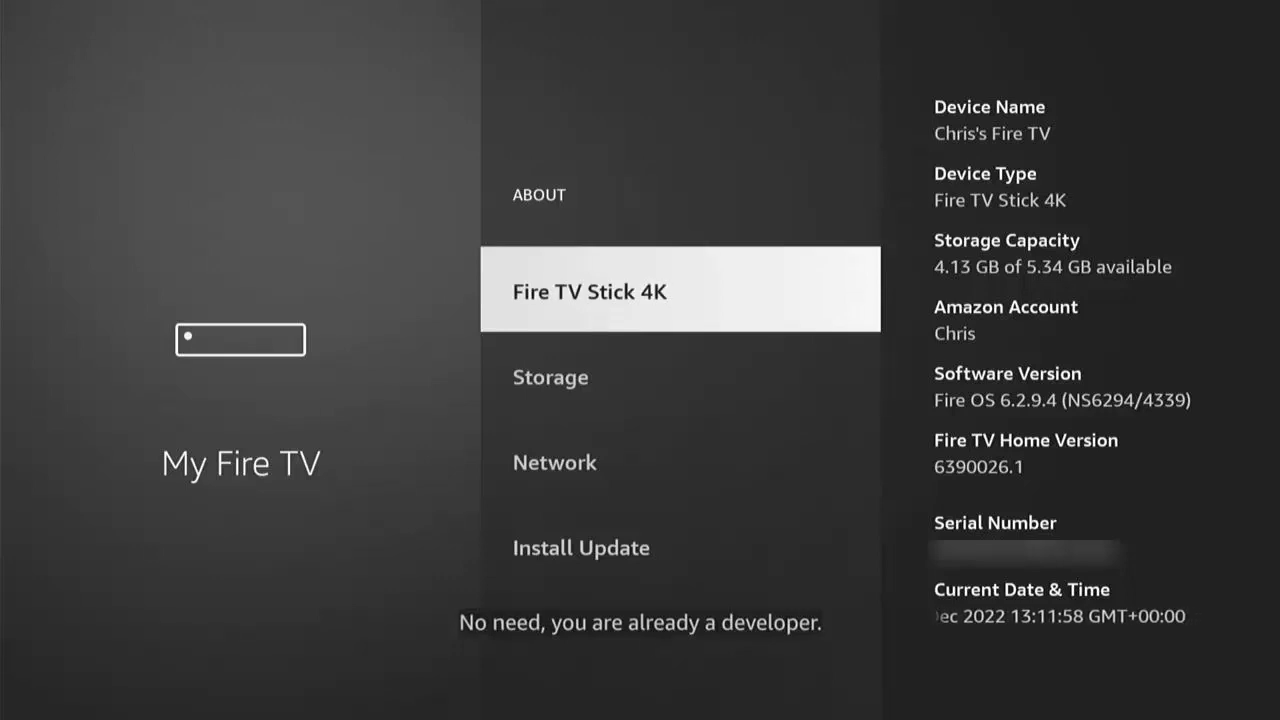
pyautogui.press('Escape')
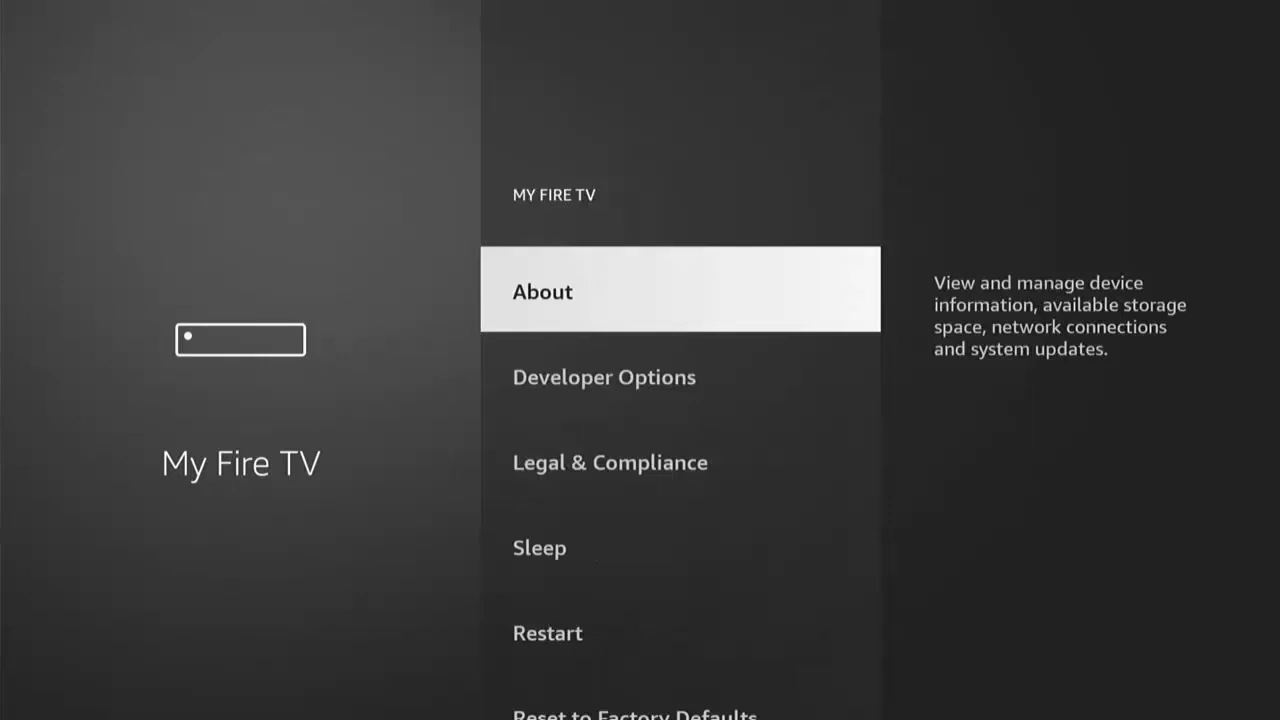
# - Switch Downloader ON under Developer Options > Install unknown apps
pyautogui.press('Down')
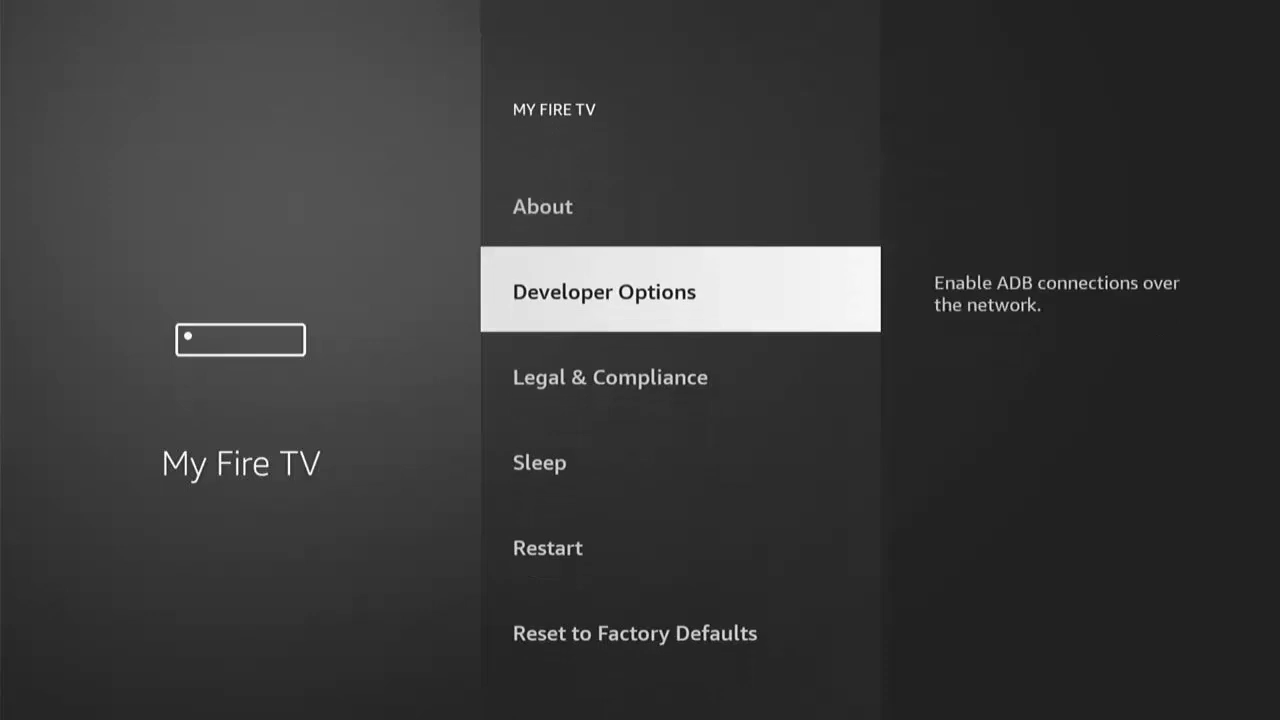
pyautogui.press('Return')
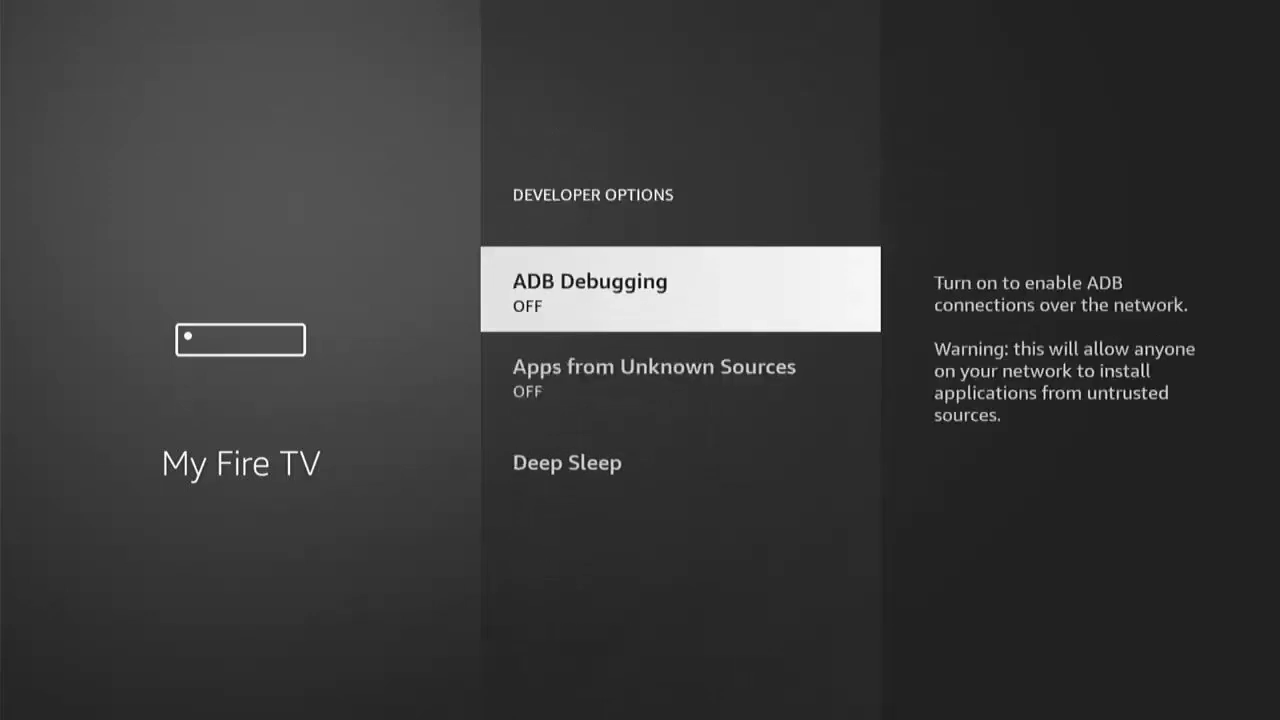
pyautogui.press('Down')
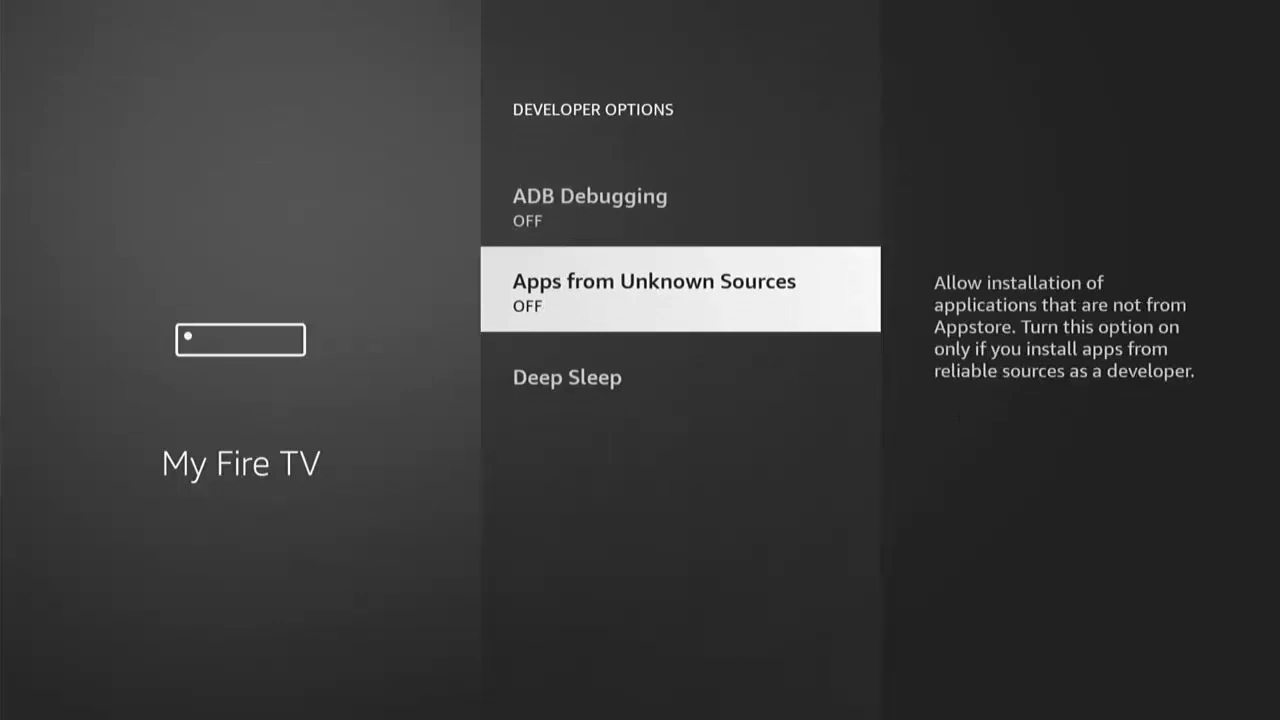
pyautogui.press('Return')
pyautogui.press('Return')
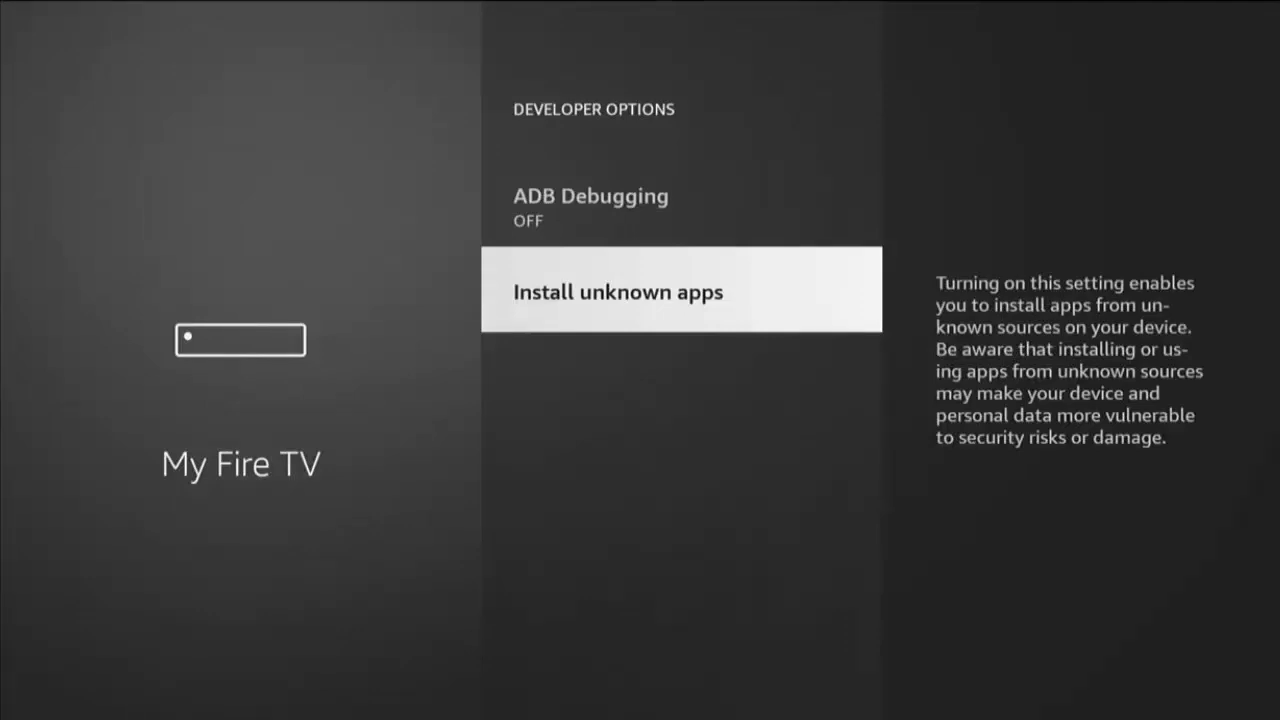
pyautogui.press('Return')
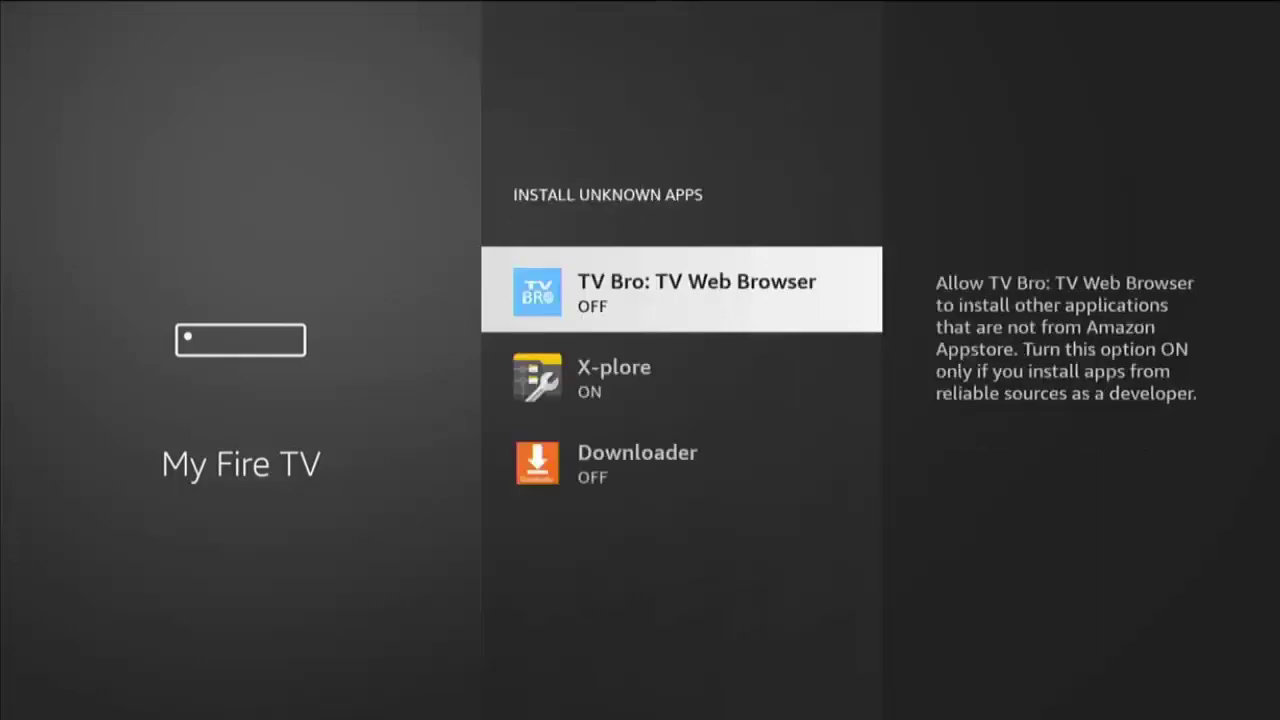
pyautogui.press('Down')
pyautogui.press('Down')
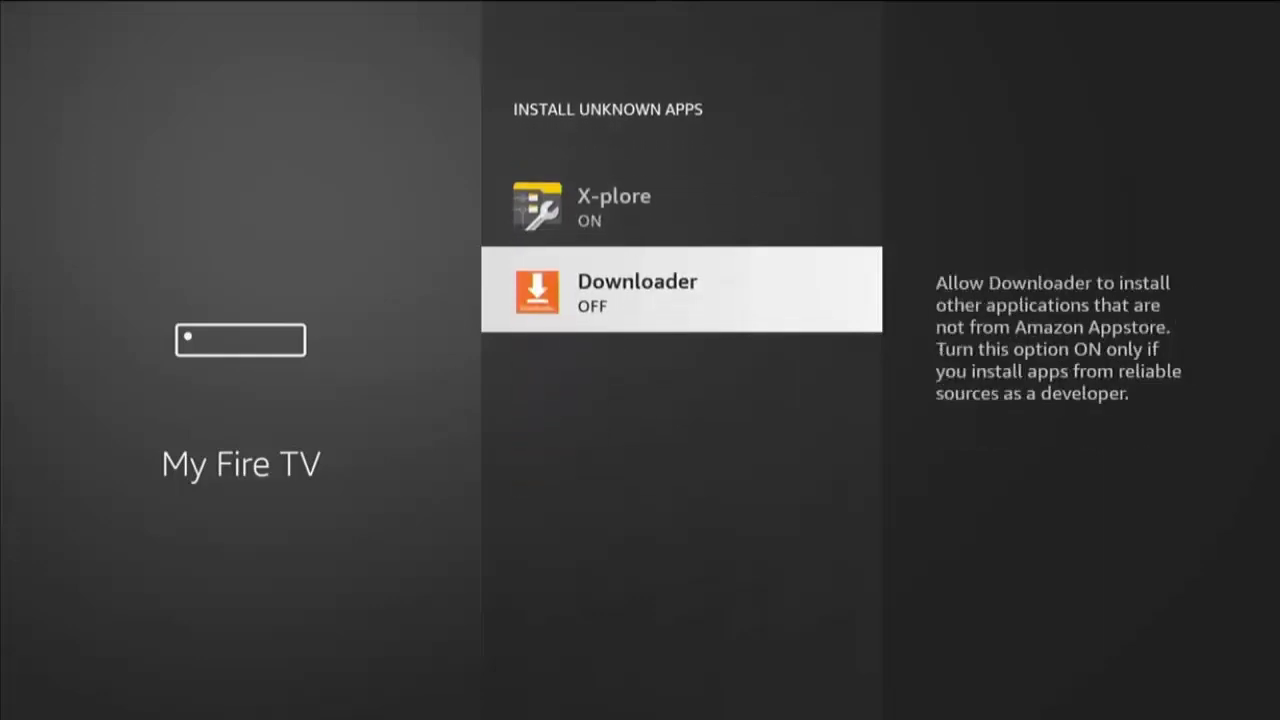
pyautogui.press('Return')
pyautogui.press('Escape')
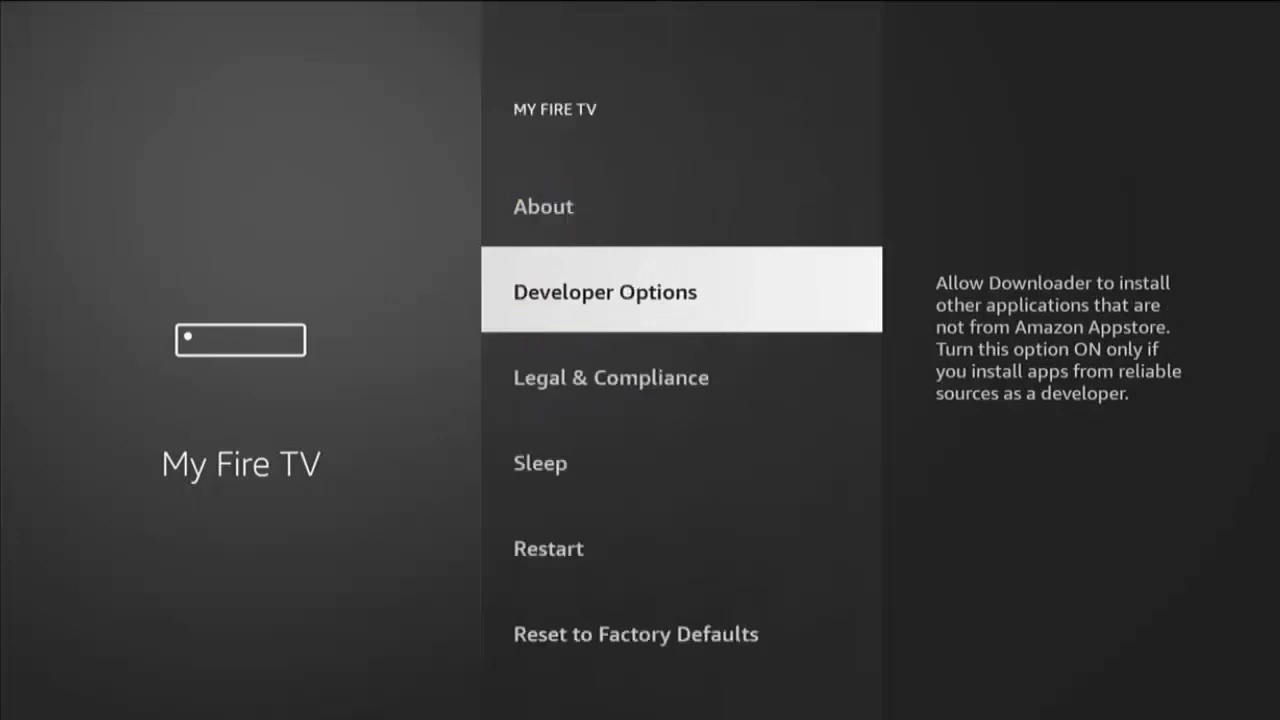
# - Go Home and open Downloader from Recently Used Apps
pyautogui.press('Home')
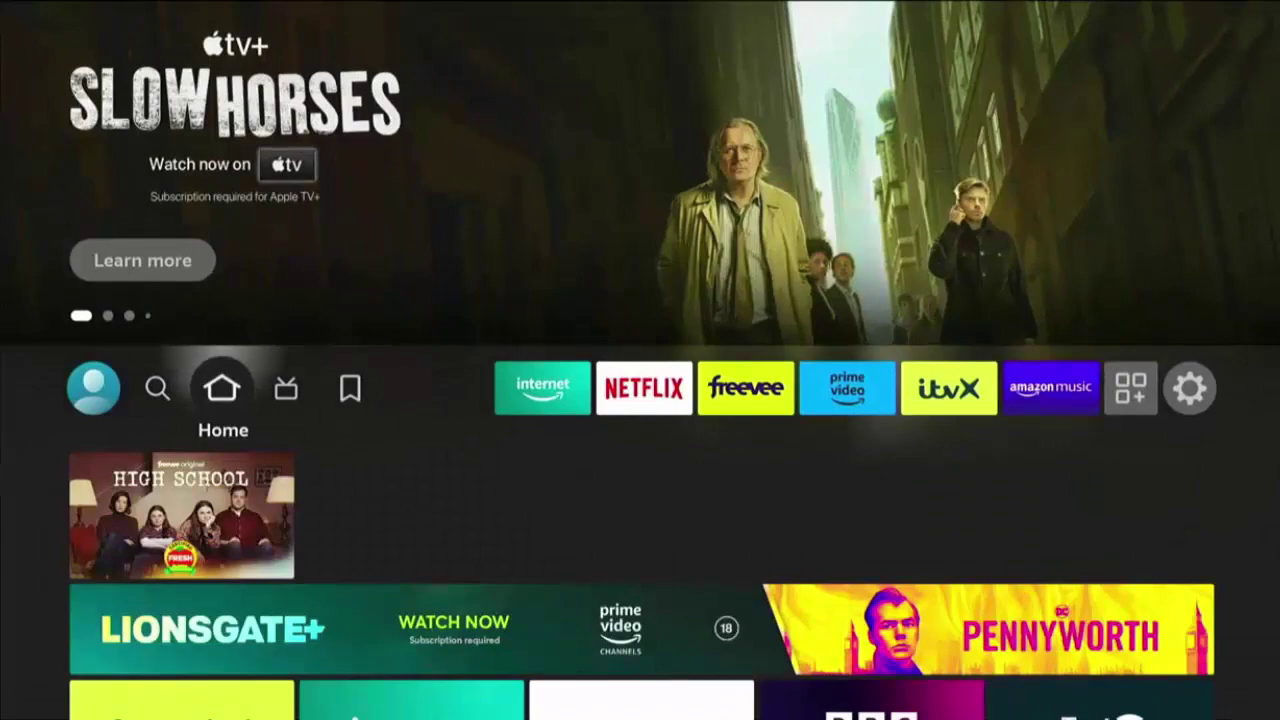
pyautogui.press('Down')
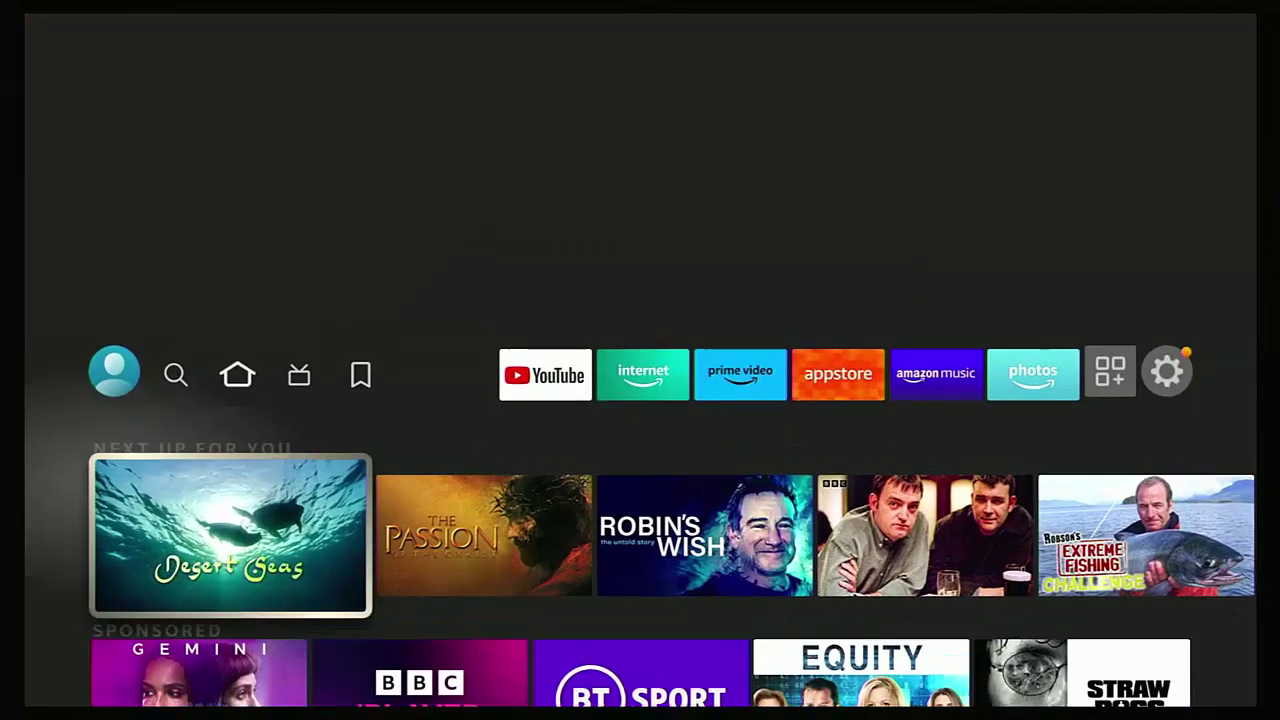
pyautogui.press('Down')
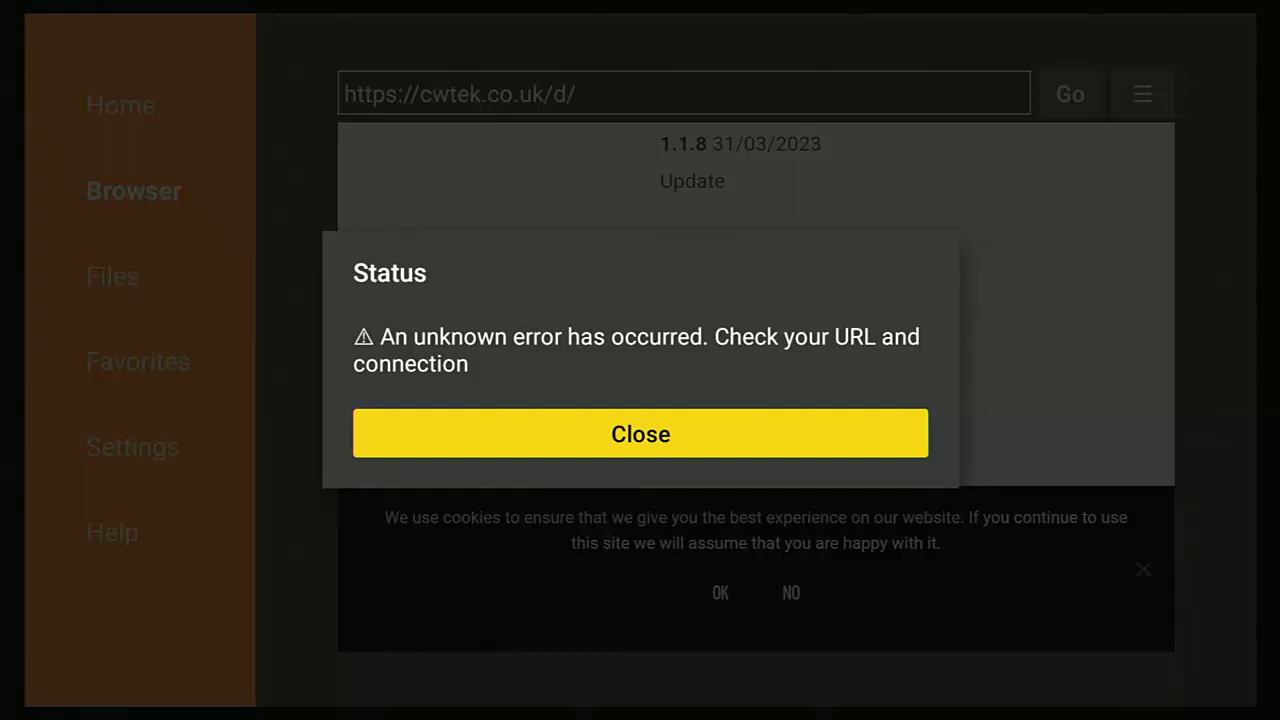
# - Dismiss the error, load go.aftvnews.com/21203, then exit Downloader
pyautogui.press('Return')
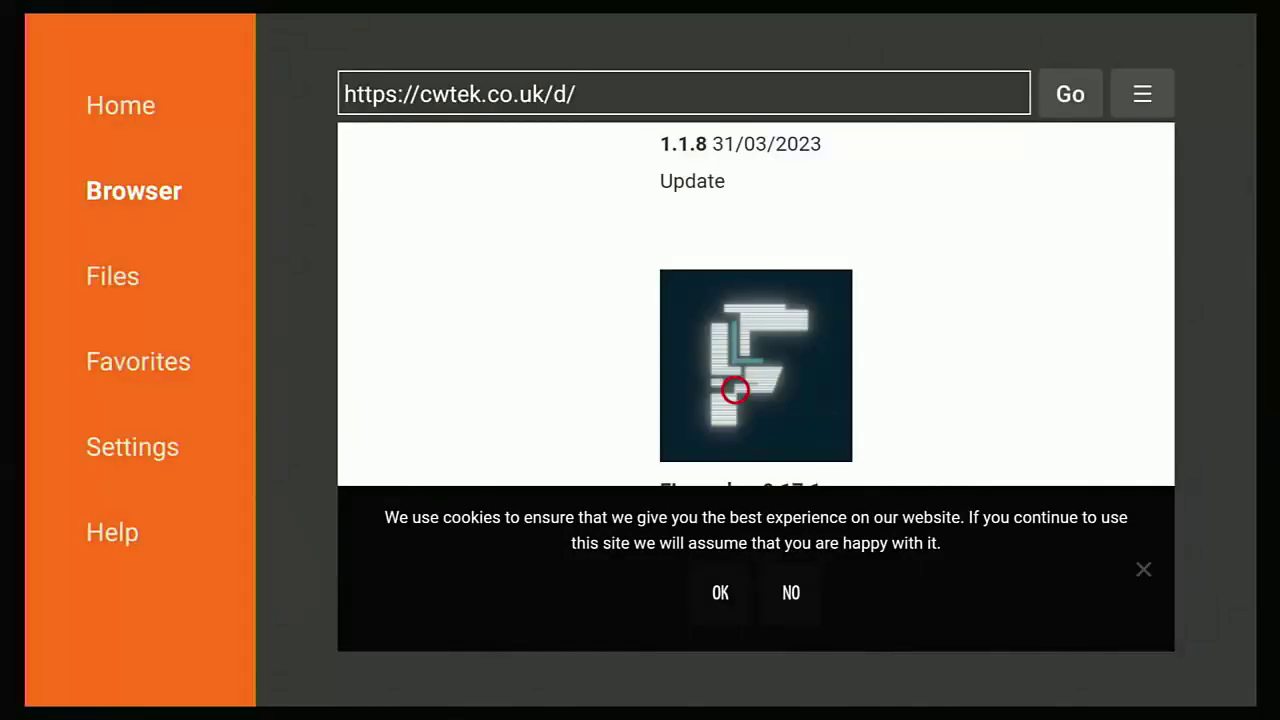
pyautogui.press('Escape')
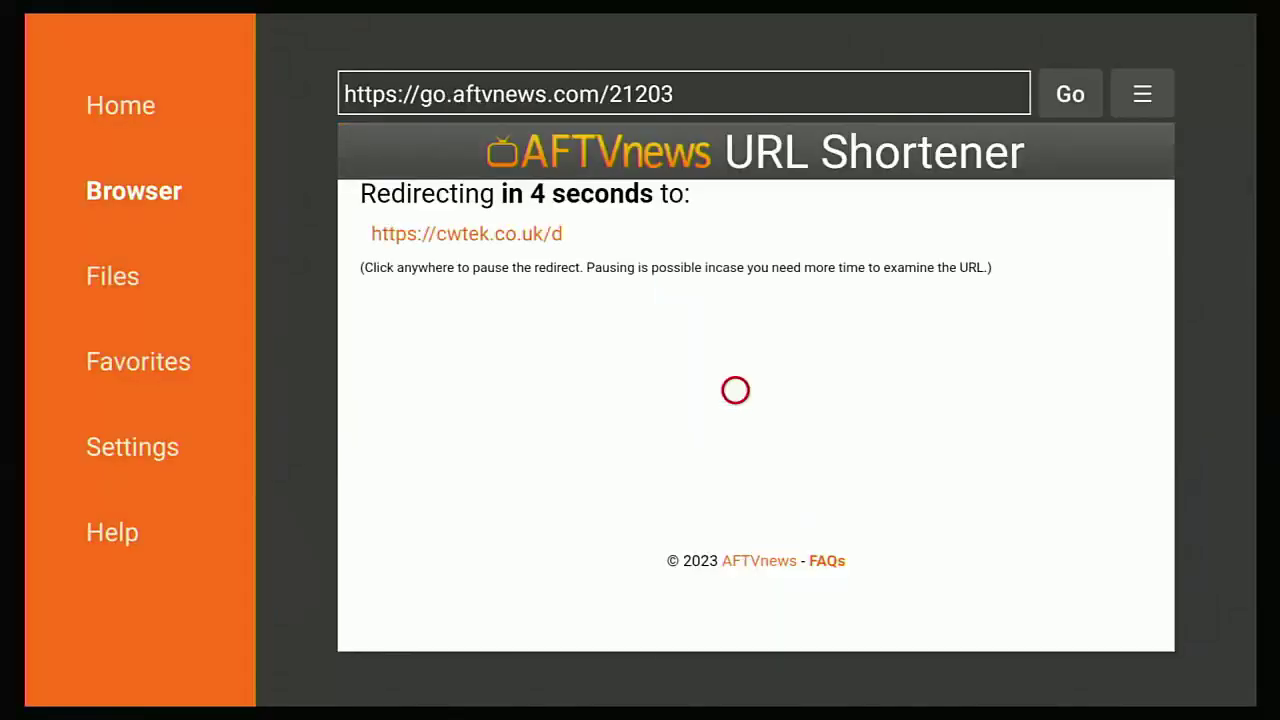
pyautogui.press('Escape')
pyautogui.press('Escape')
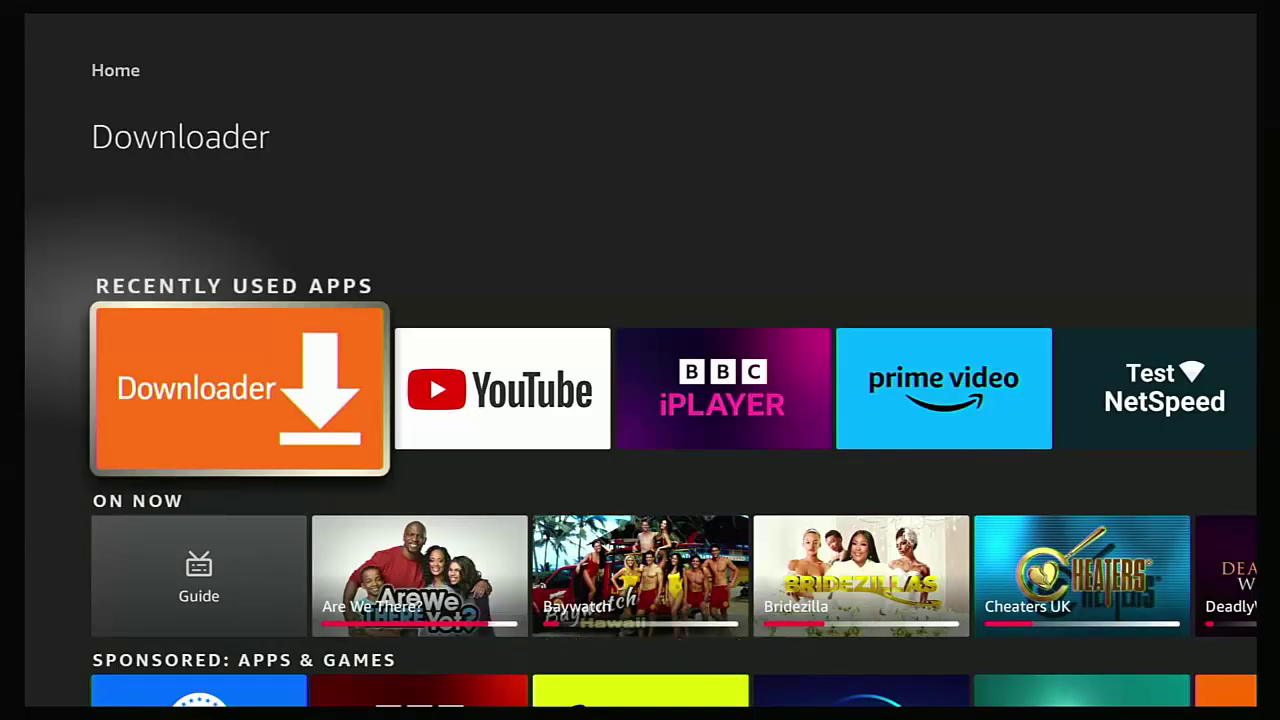
# - Go to Settings > Applications > Manage Installed Applications
pyautogui.press('Home')
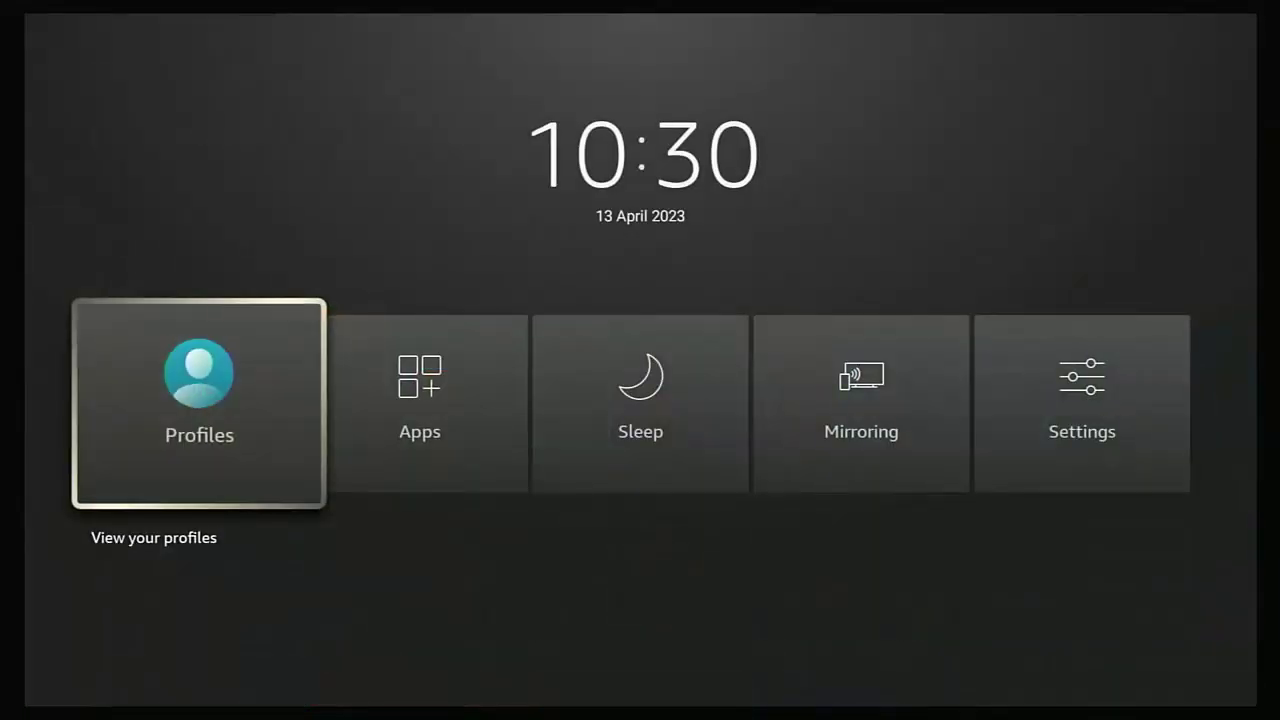
pyautogui.press('Right')
pyautogui.press('Right')
pyautogui.press('Right')
pyautogui.press('Right')
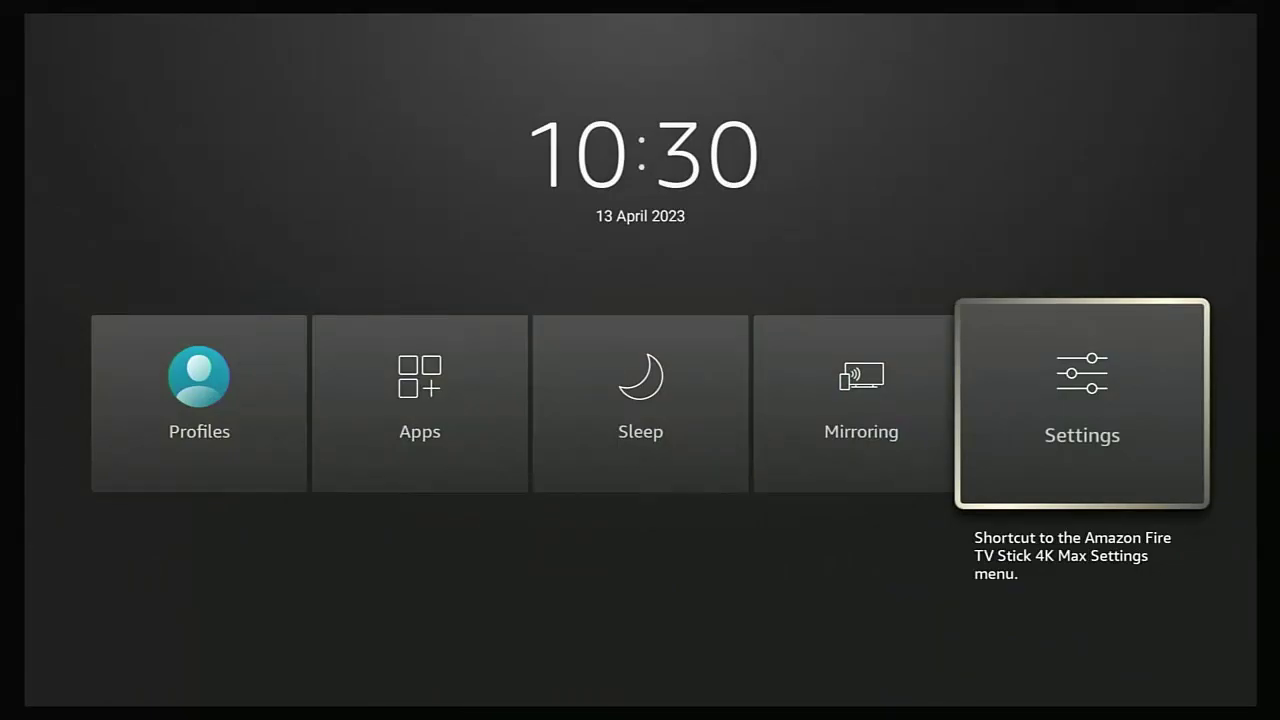
pyautogui.press('Return')
pyautogui.press('Right')
pyautogui.press('Right')
pyautogui.press('Right')
pyautogui.press('Right')
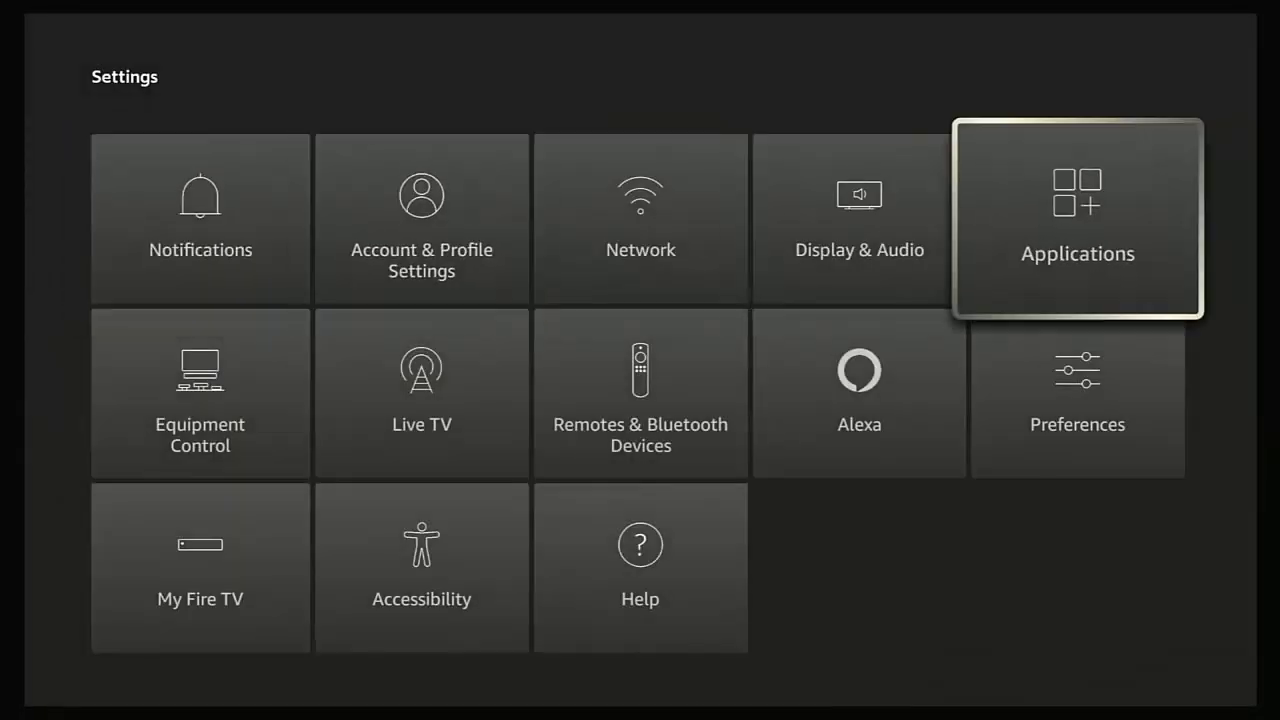
pyautogui.press('Return')
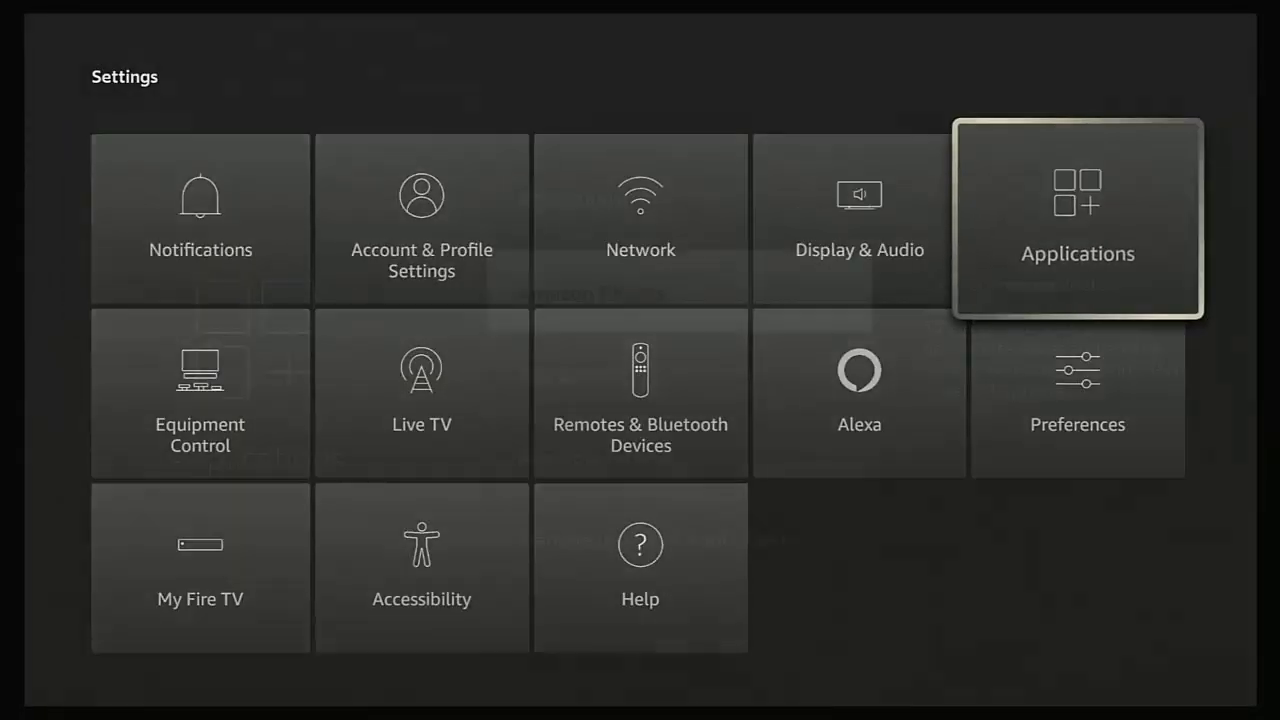
pyautogui.press('Down')
pyautogui.press('Down')
pyautogui.press('Down')
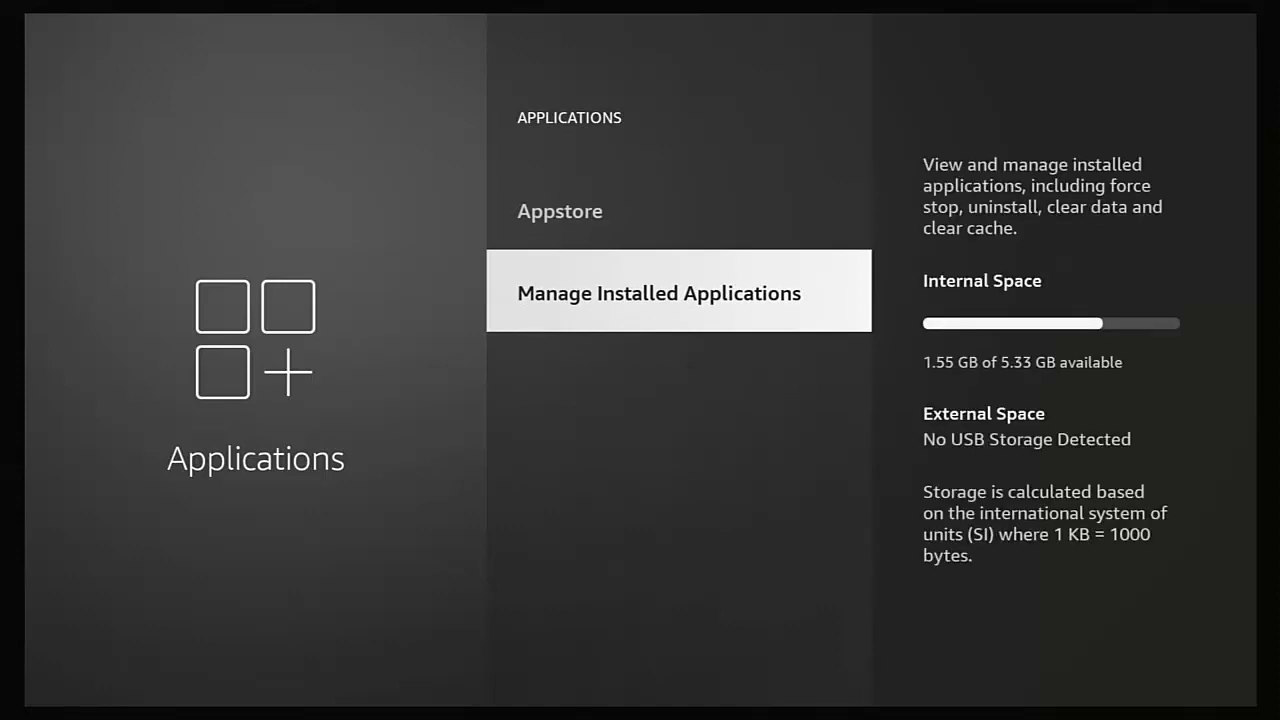
pyautogui.press('Return')
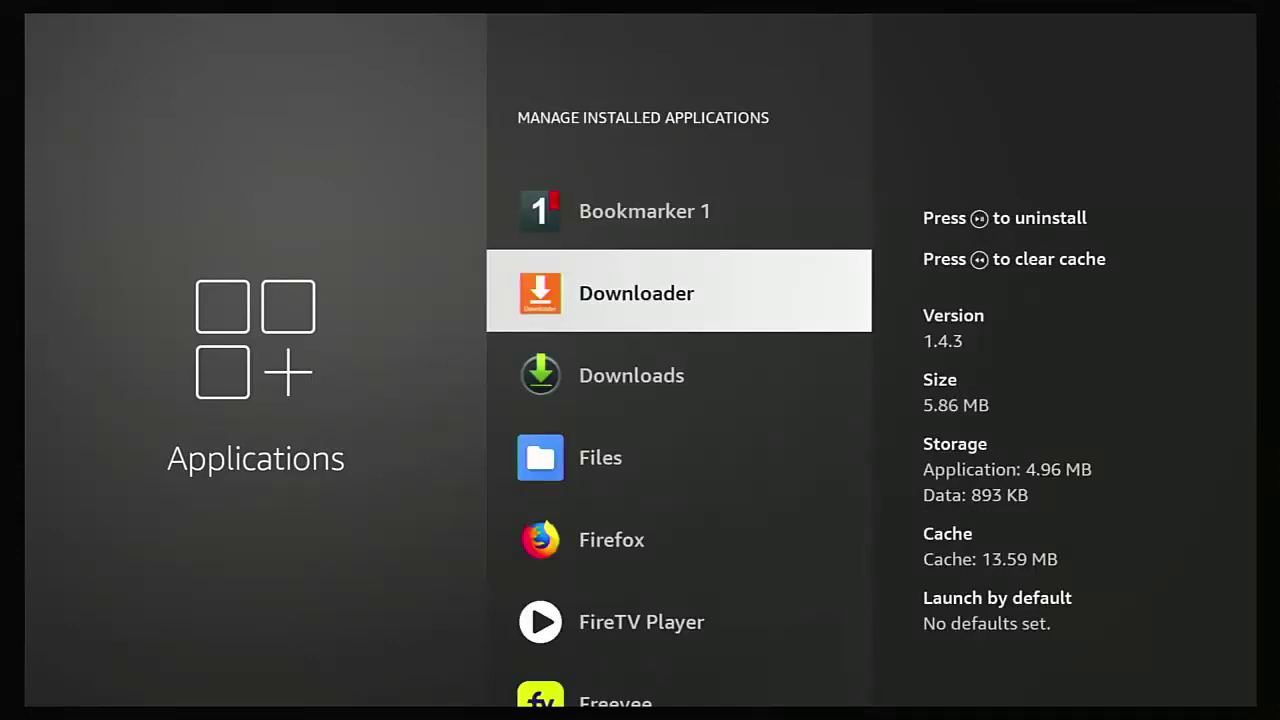
# - Set Downloader's Storage permission from Deny to ALLOW
pyautogui.press('Return')
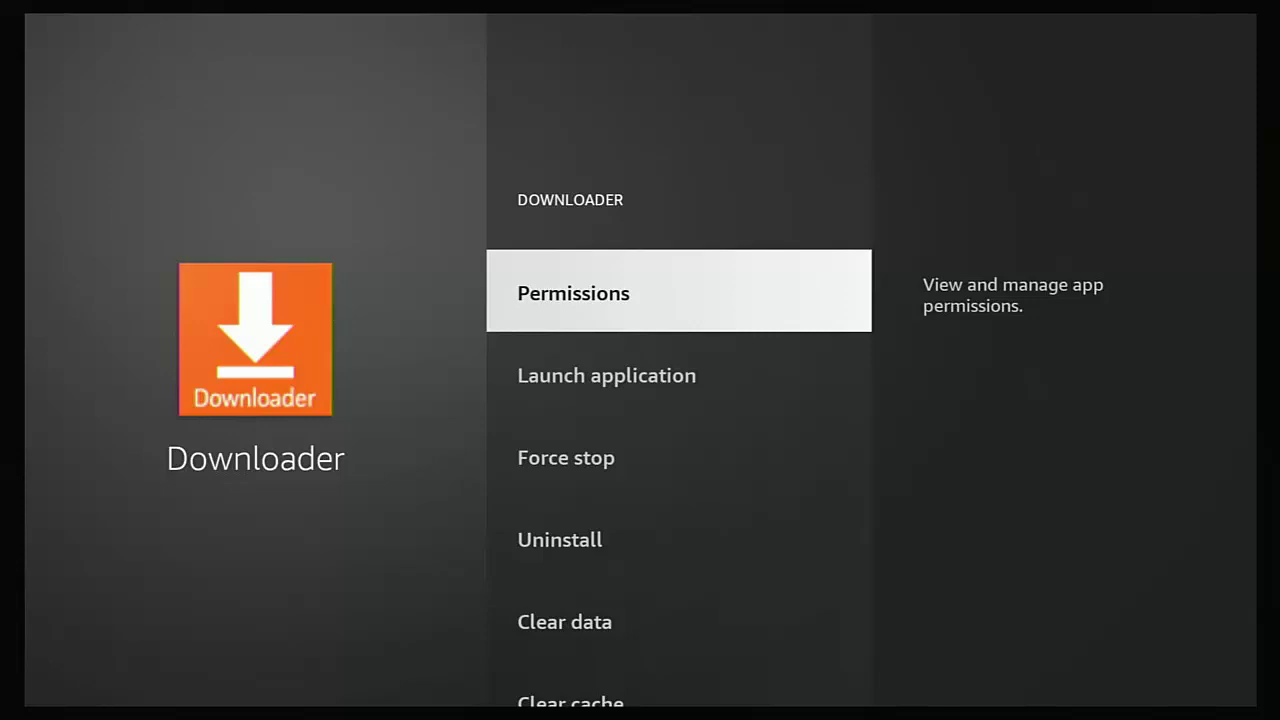
pyautogui.press('Return')
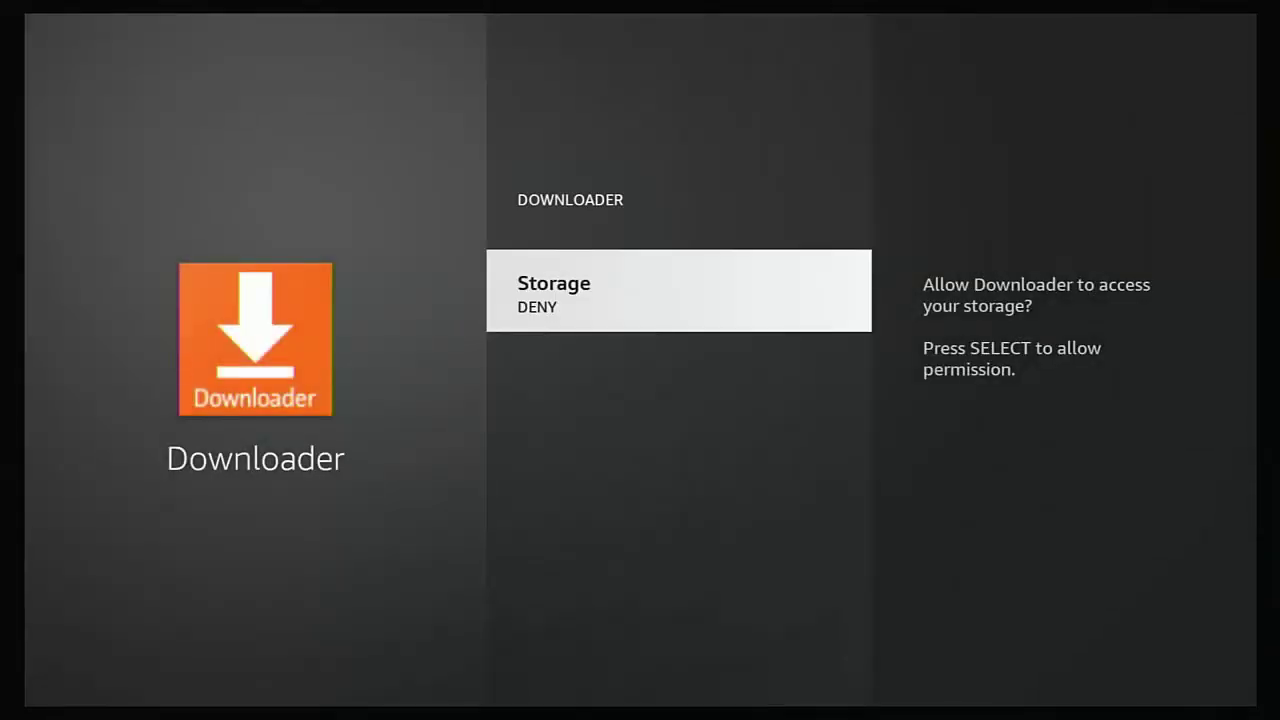
pyautogui.press('Return')
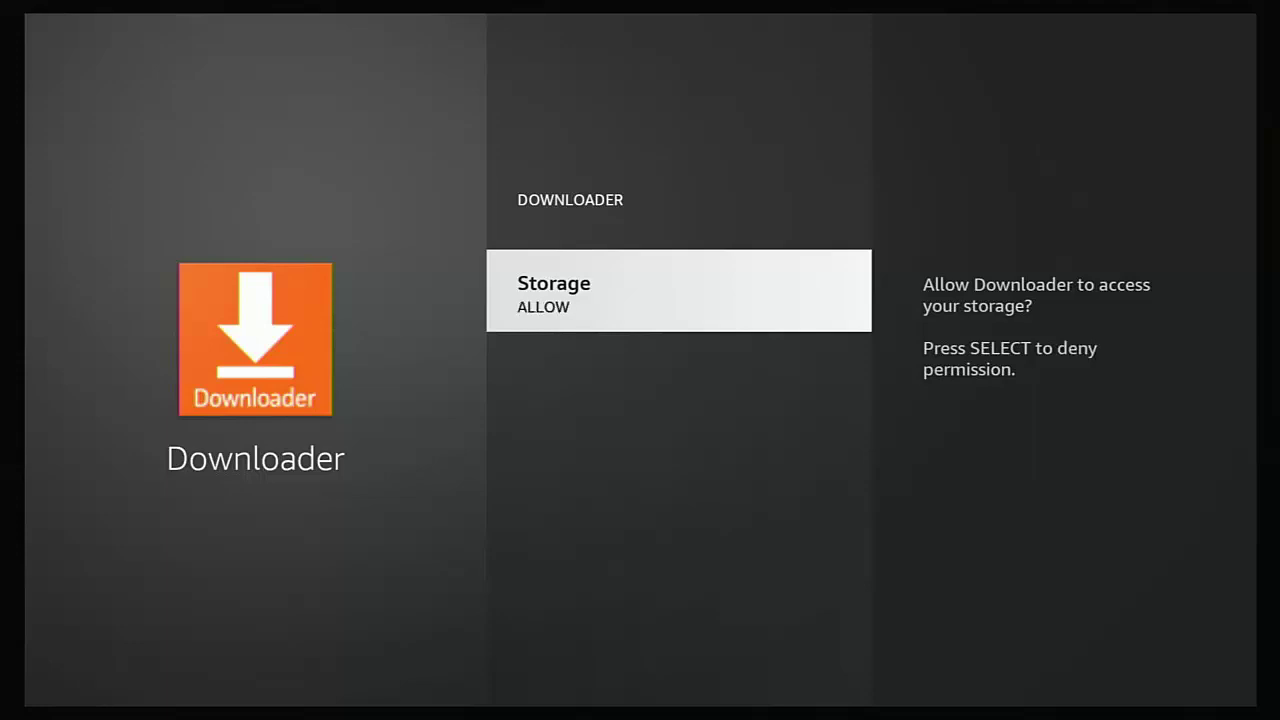
pyautogui.press('Escape')
pyautogui.press('Escape')
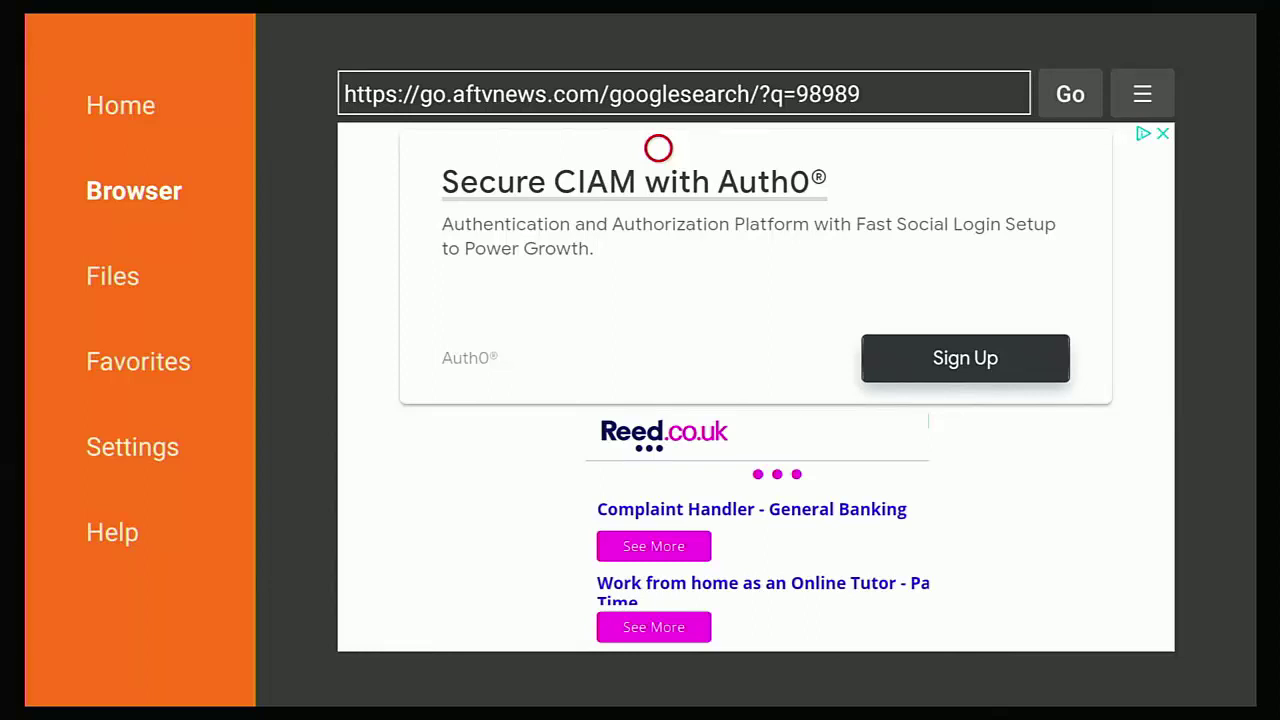
# - Leave the code 98989 web page and return to Downloader's Home screen
pyautogui.press('Escape')
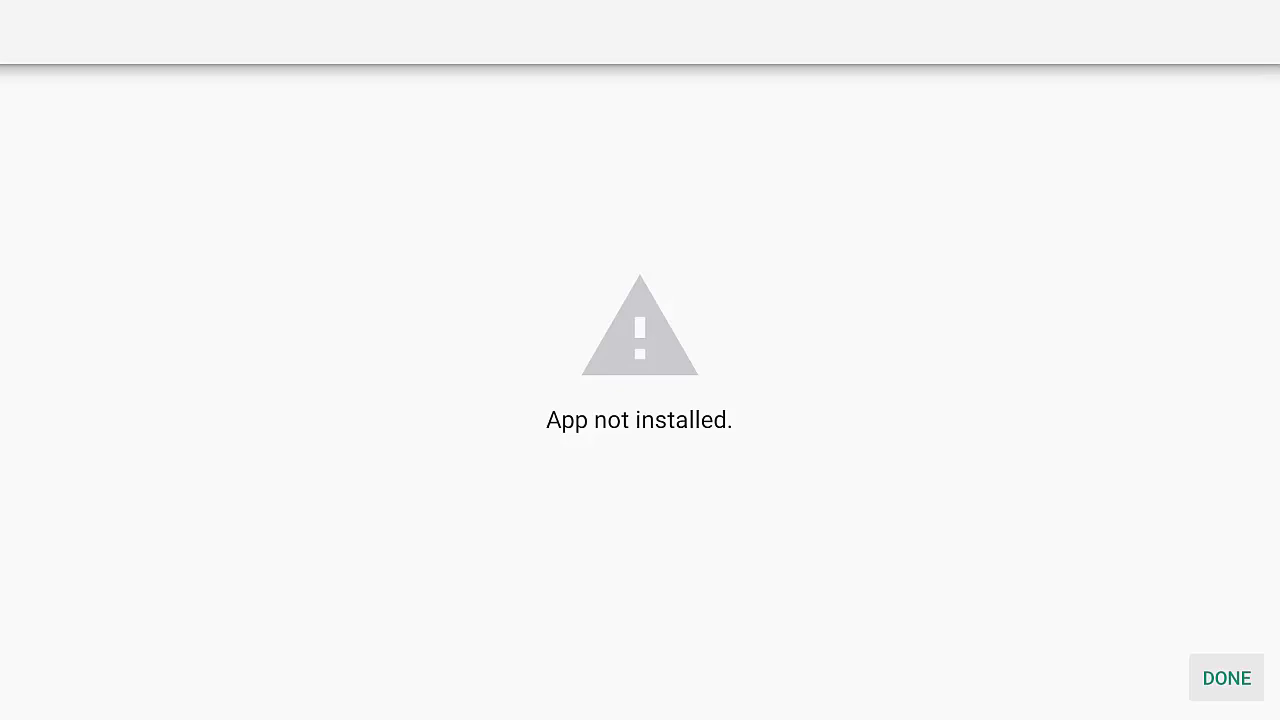
# - Dismiss the 'App not installed.' result and move along the home bar to Settings
pyautogui.press('Home')
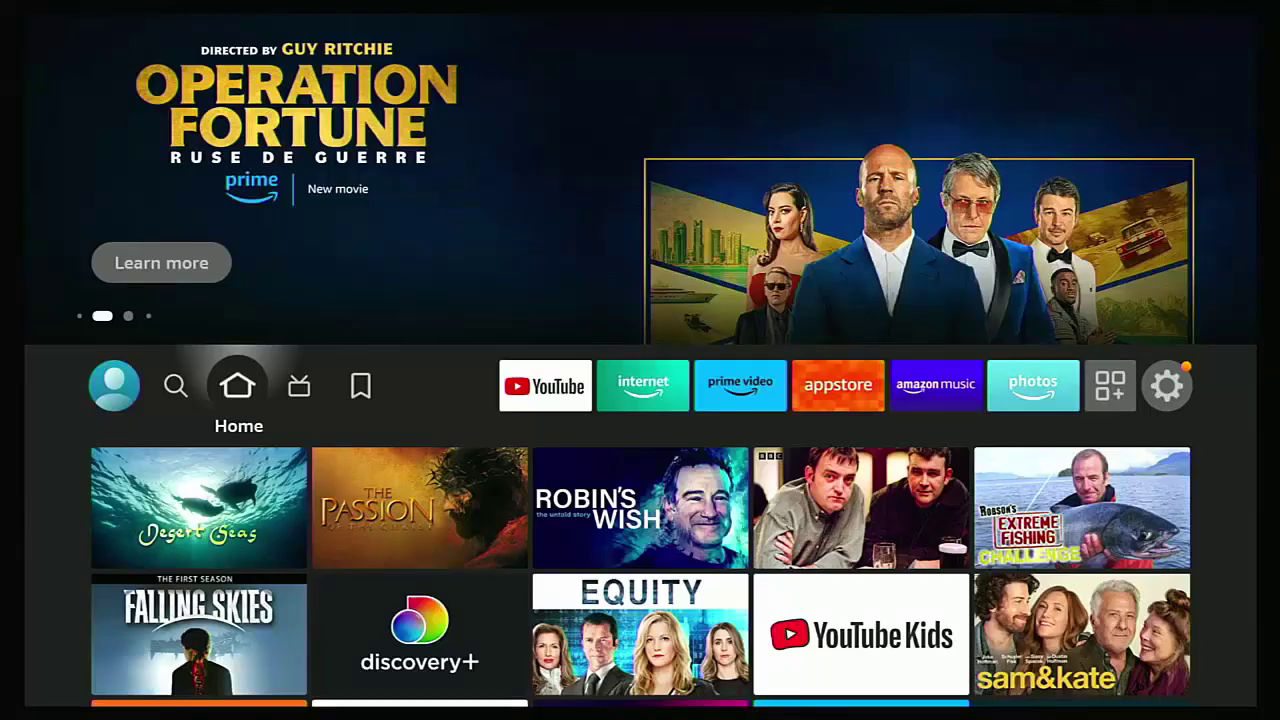
pyautogui.press('Right')
pyautogui.press('Right')
pyautogui.press('Right')
pyautogui.press('Right')
pyautogui.press('Right')
pyautogui.press('Right')
pyautogui.press('Right')
pyautogui.press('Right')
pyautogui.press('Right')
pyautogui.press('Right')
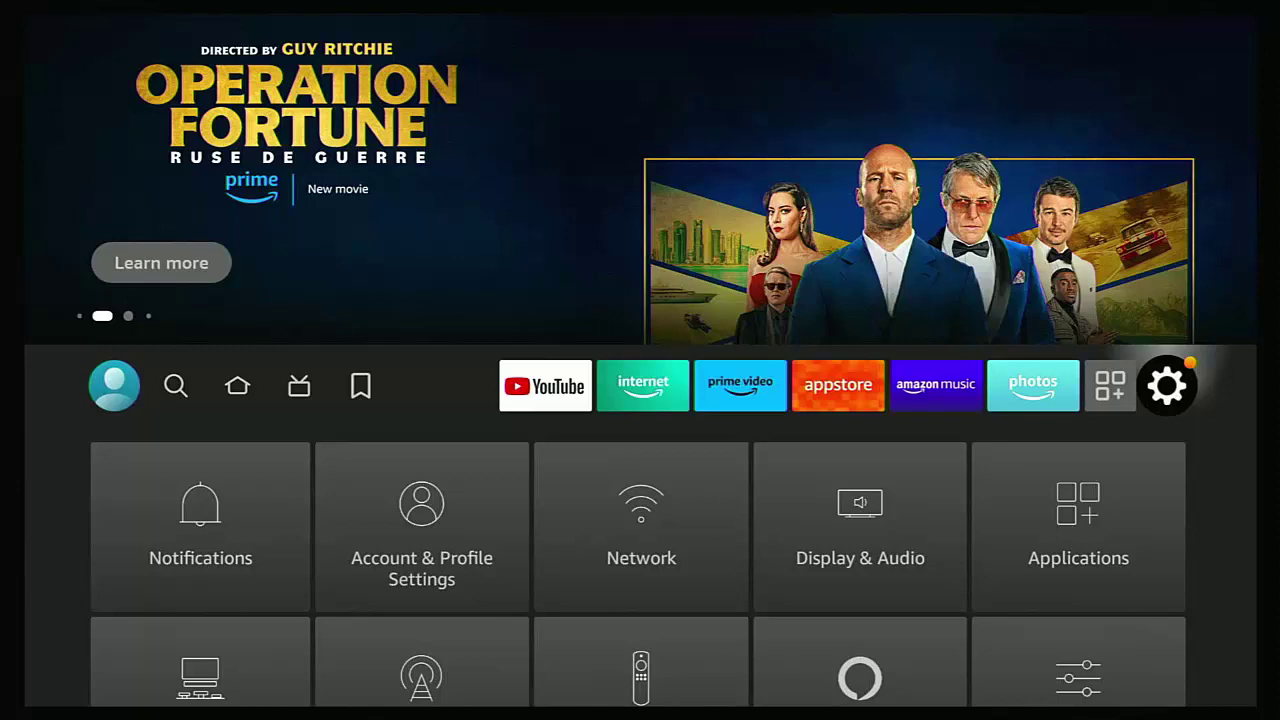
# - Open Downloader's entry under Applications > Manage Installed Applications
pyautogui.press('Down')
pyautogui.press('Right')
pyautogui.press('Right')
pyautogui.press('Right')
pyautogui.press('Right')
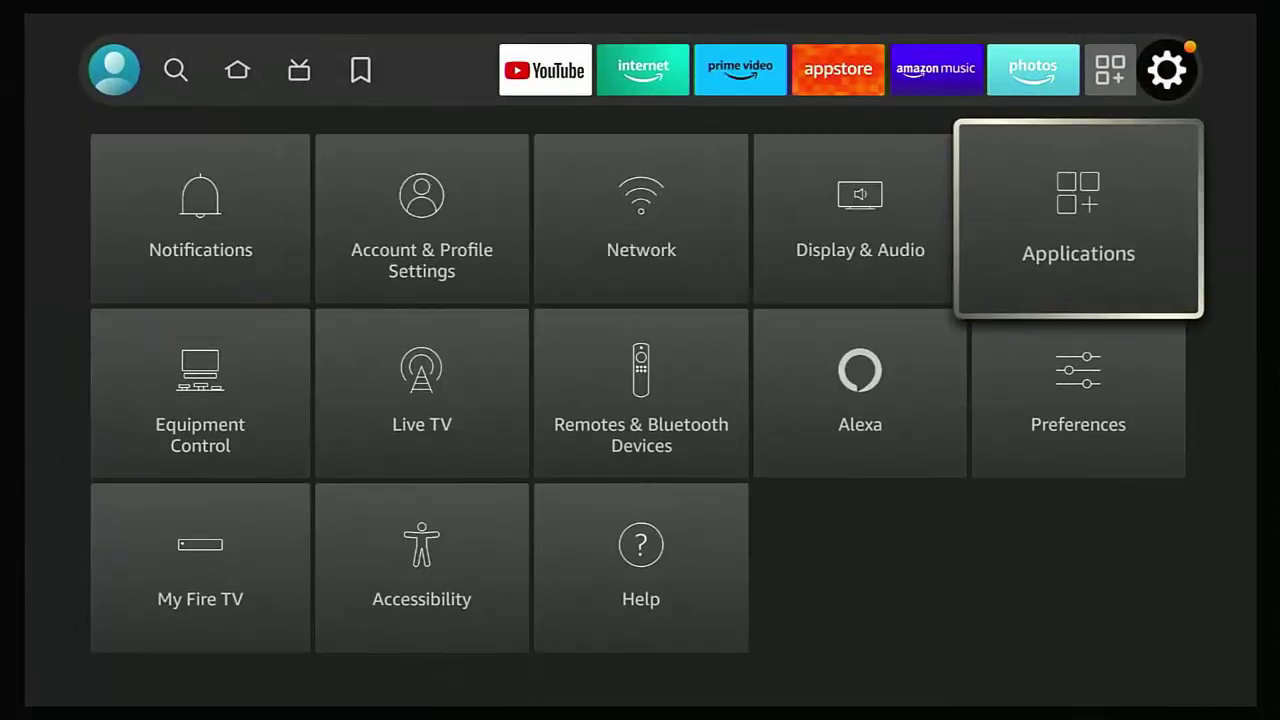
pyautogui.press('Return')
pyautogui.press('Down')
pyautogui.press('Down')
pyautogui.press('Down')
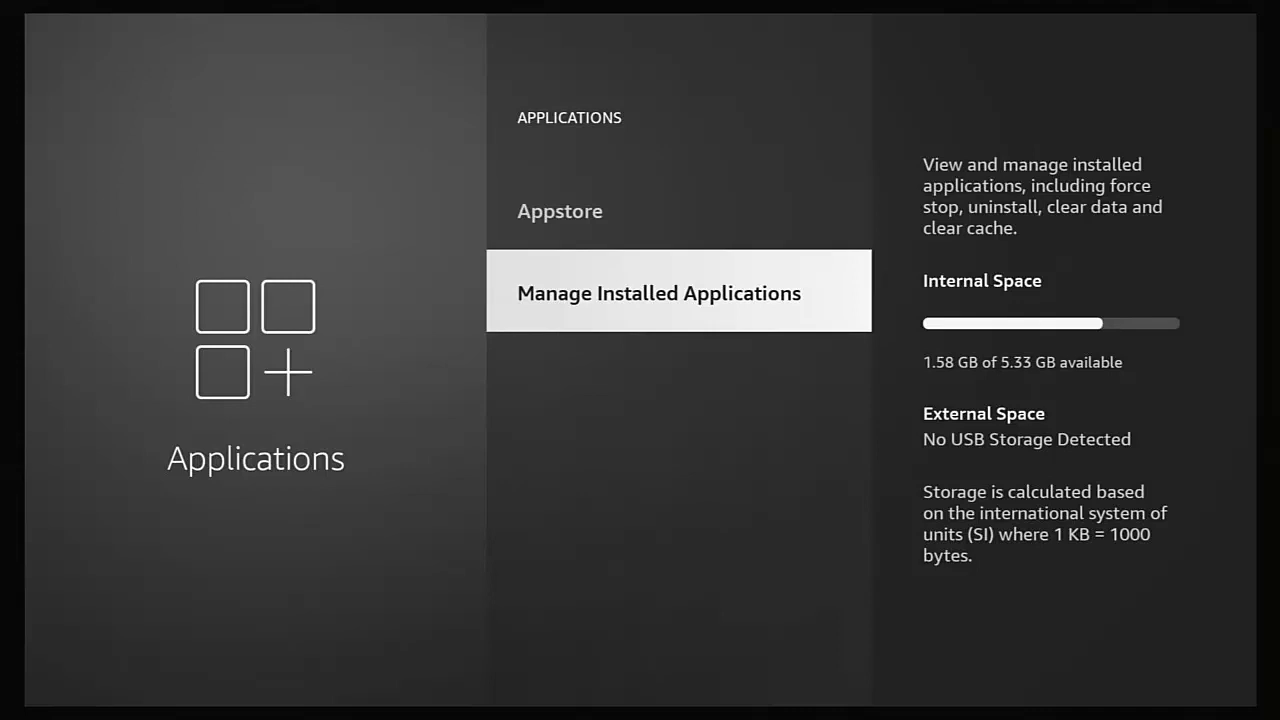
pyautogui.press('Return')
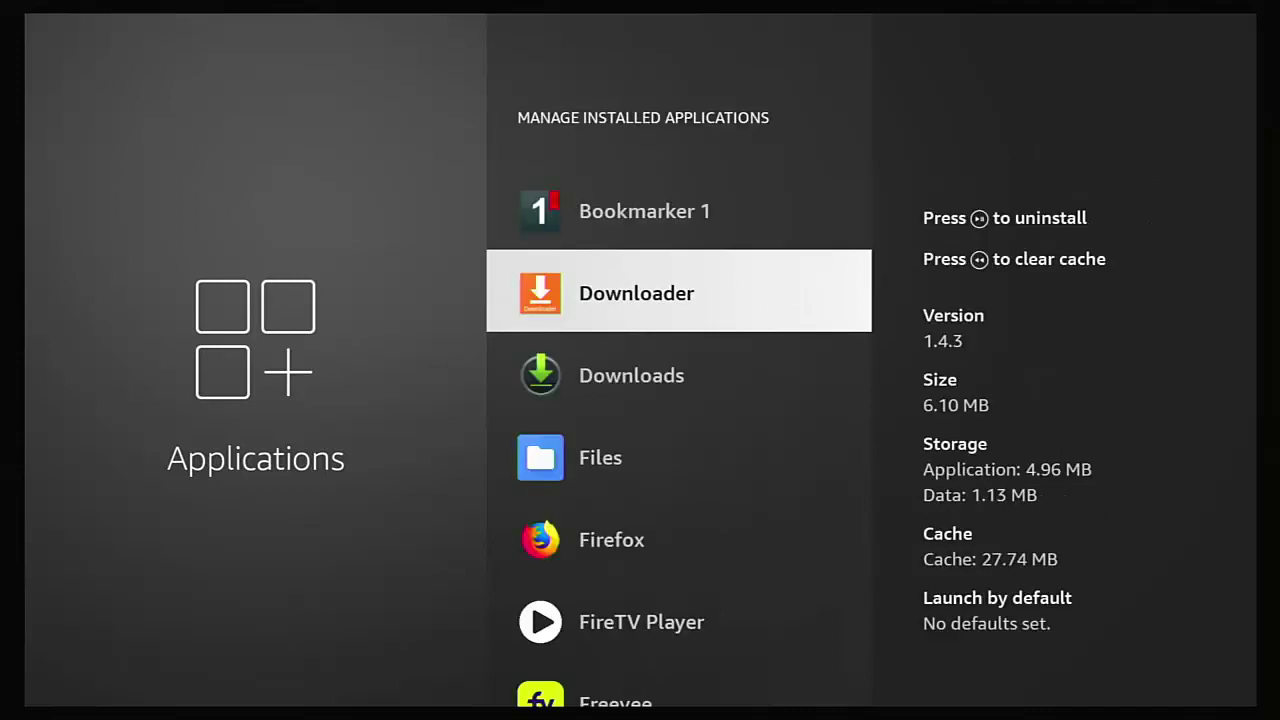
pyautogui.press('Return')
# - Clear Downloader's cache and confirm clearing its data, leaving Cache at 0 B
pyautogui.press('Down')
pyautogui.press('Down')
pyautogui.press('Down')
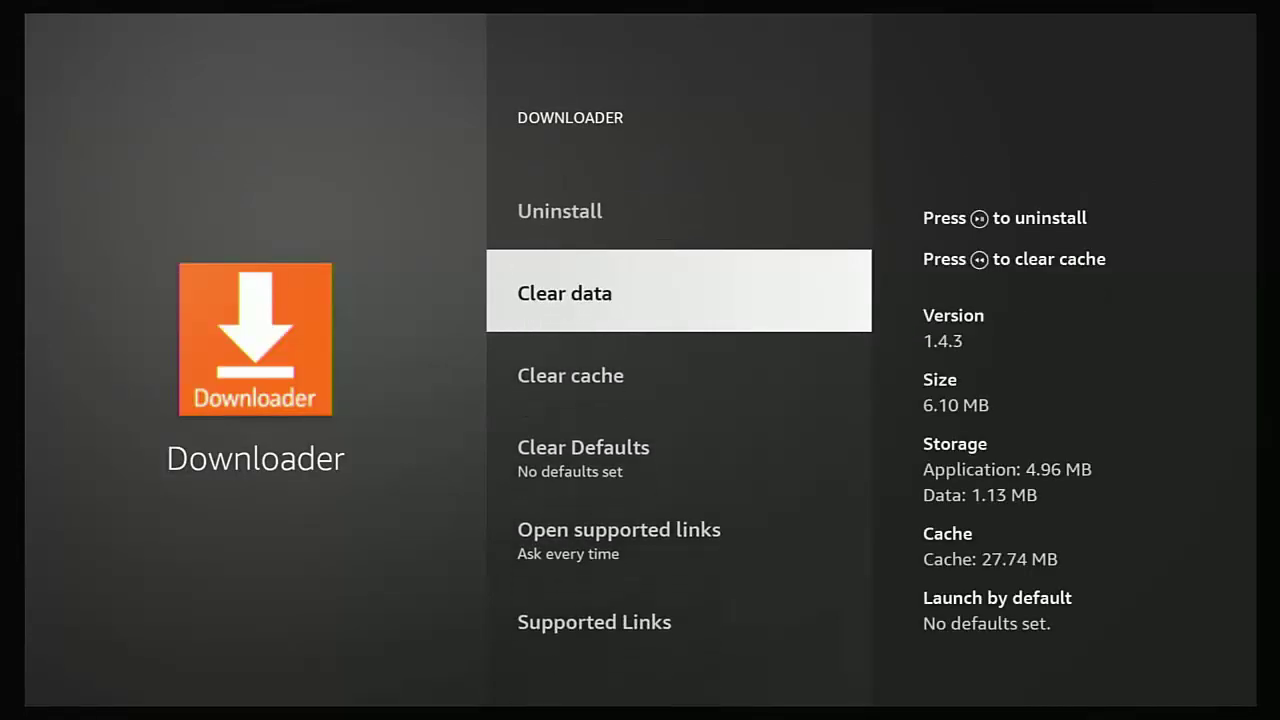
pyautogui.press('Down')
pyautogui.press('Return')
pyautogui.press('Up')
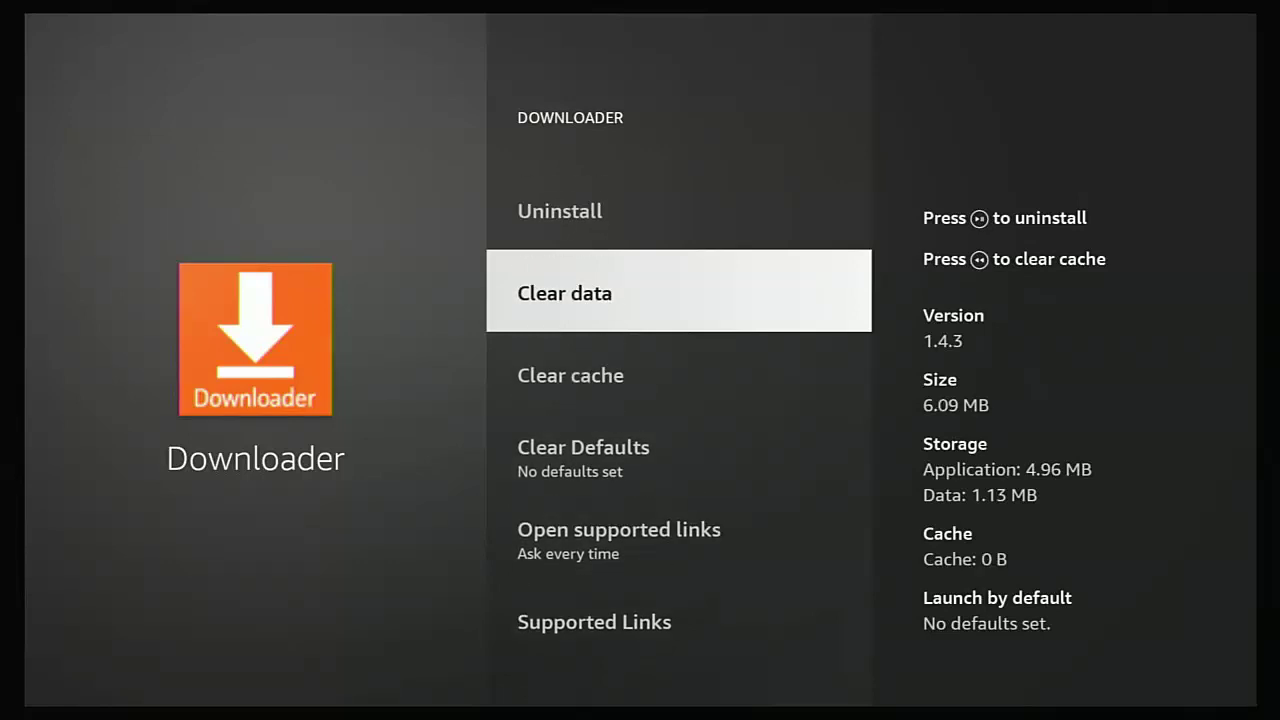
pyautogui.press('Return')
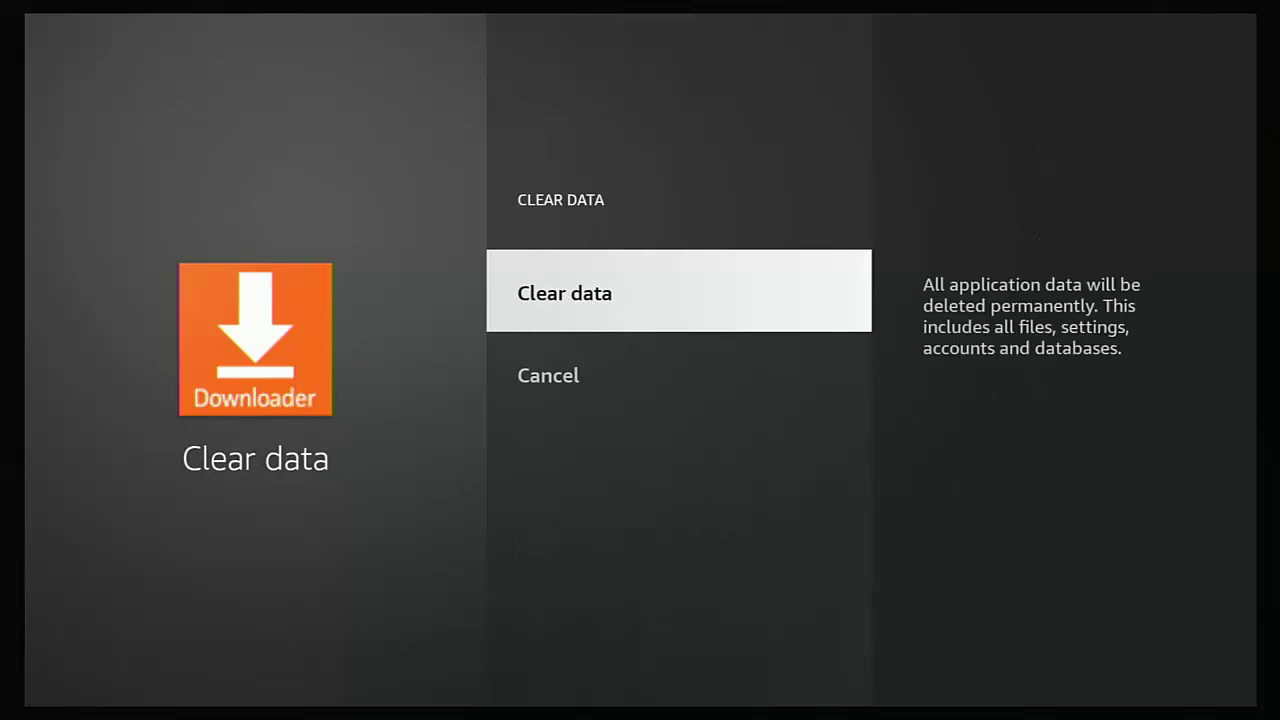
pyautogui.press('Return')
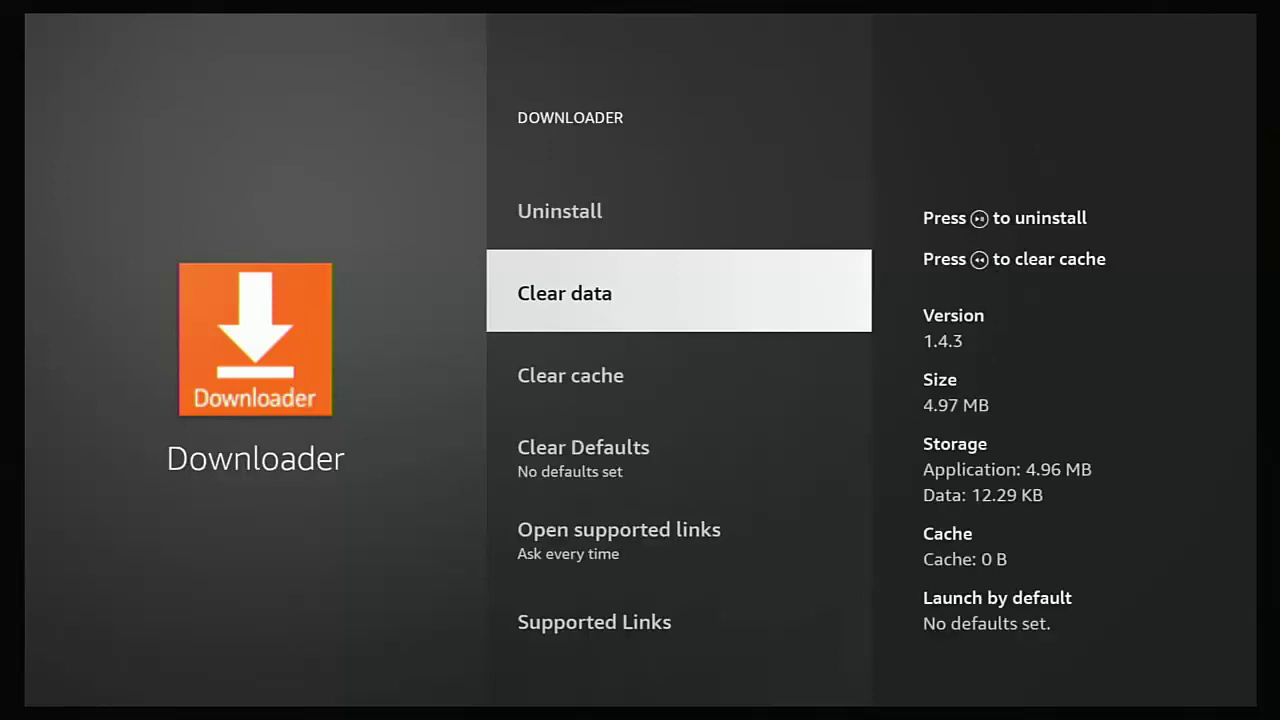
pyautogui.press('Up')
pyautogui.press('Up')
pyautogui.press('Up')
pyautogui.press('Up')
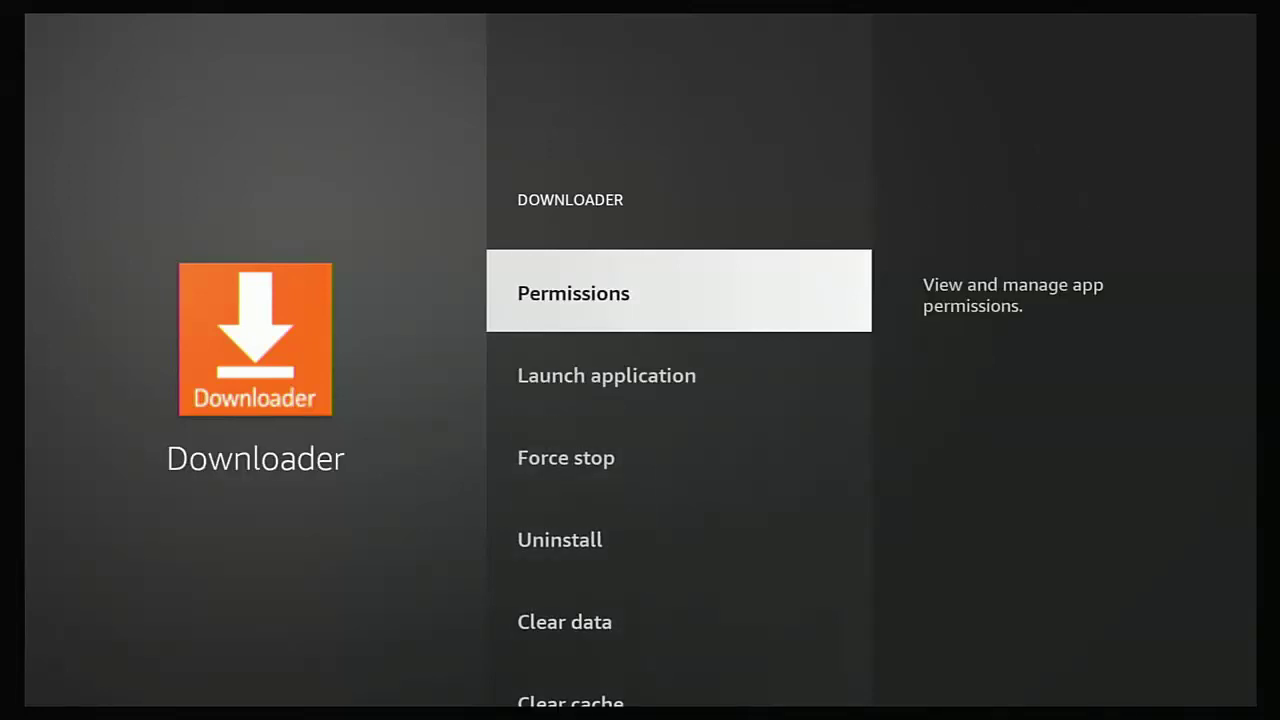
# - Set Downloader's Storage permission back to ALLOW and launch the app
pyautogui.press('Return')
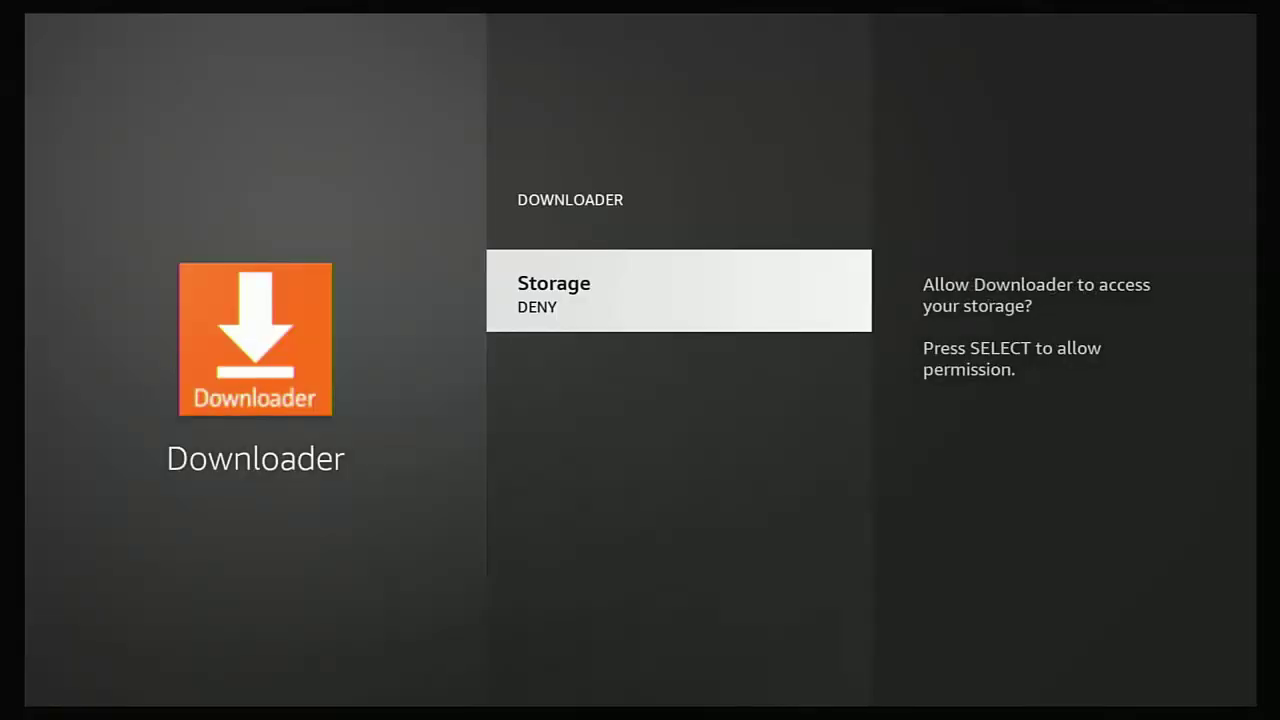
pyautogui.press('Return')
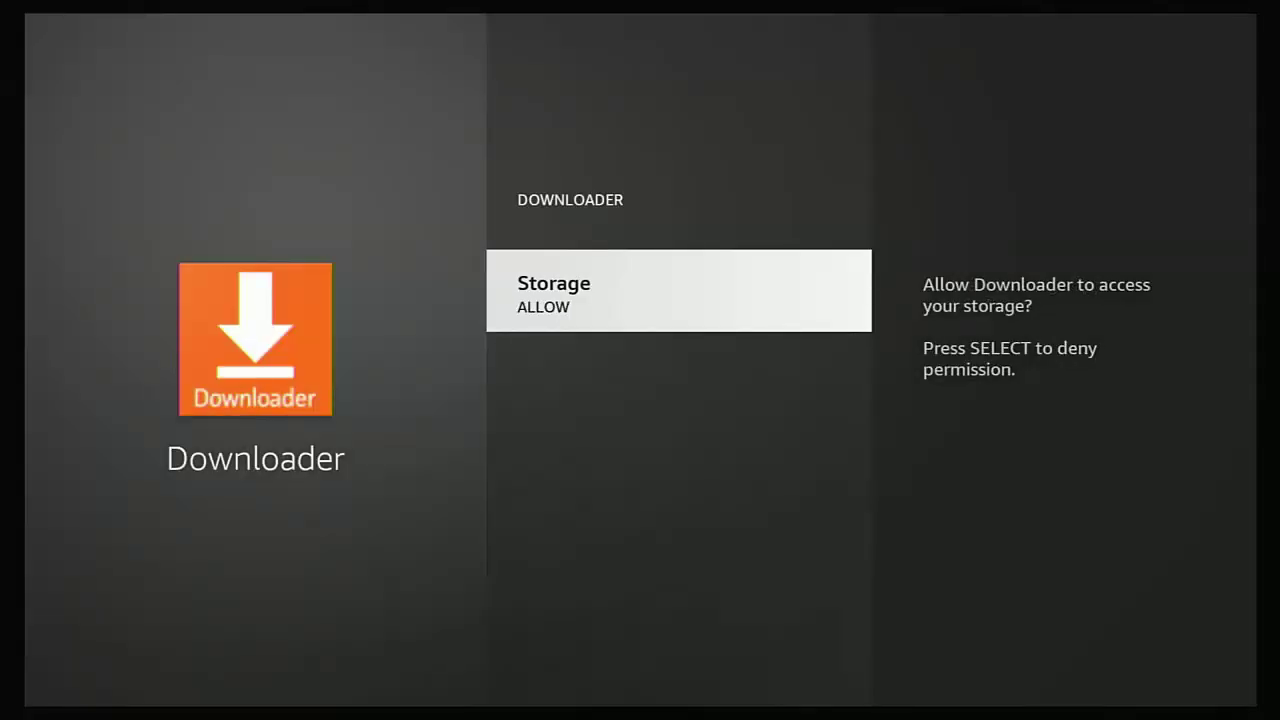
pyautogui.press('Escape')
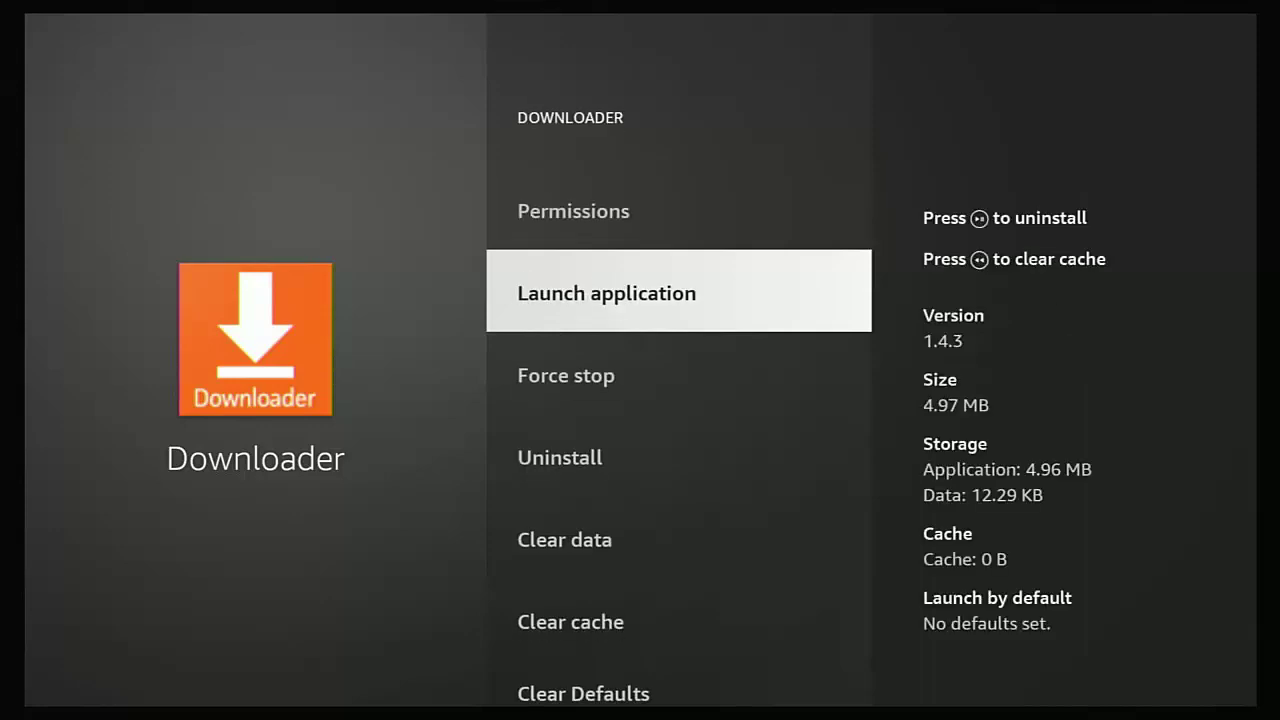
pyautogui.press('Return')
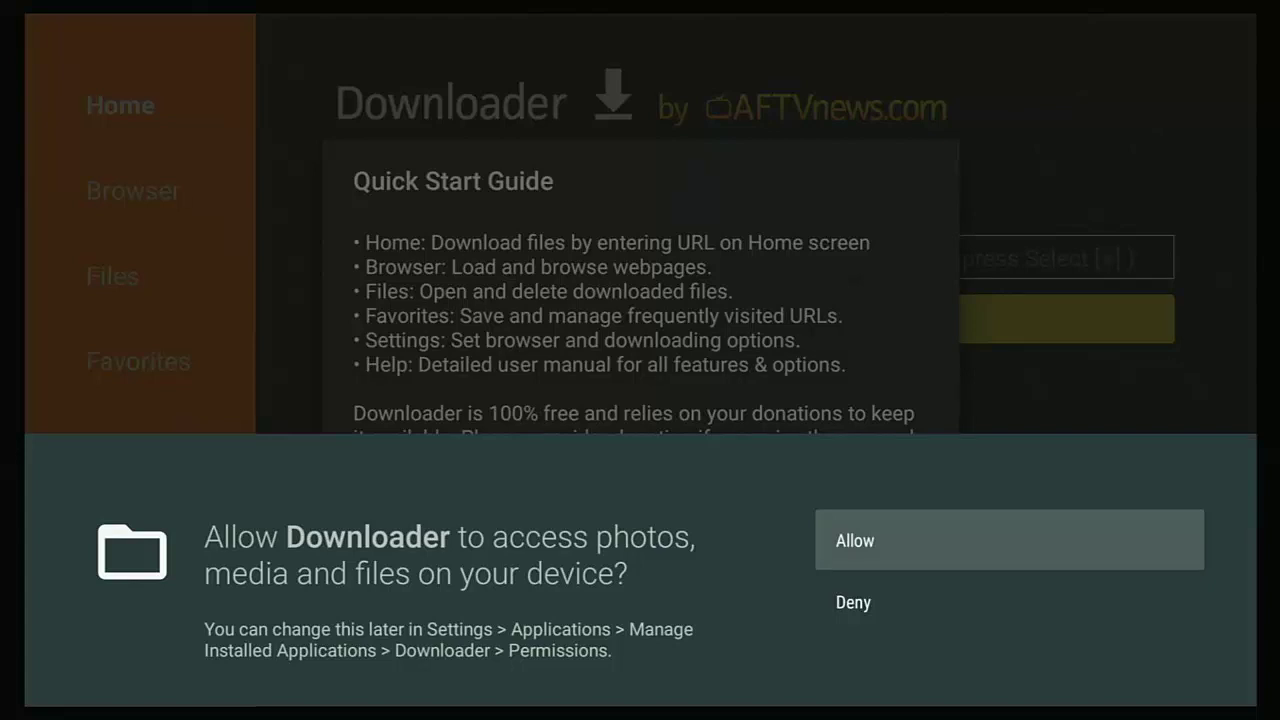
# - Allow Downloader access to photos, media and files, then return to the Fire TV home screen
pyautogui.press('Return')
pyautogui.press('Return')
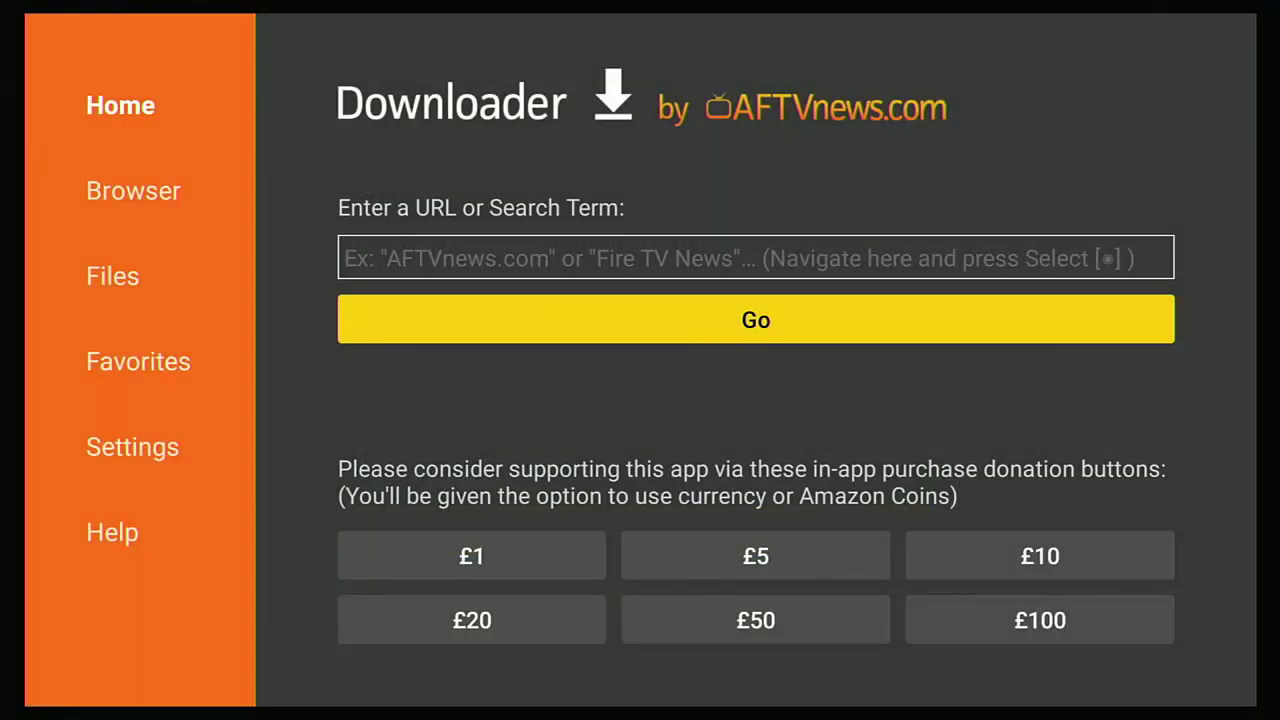
pyautogui.press('Home')
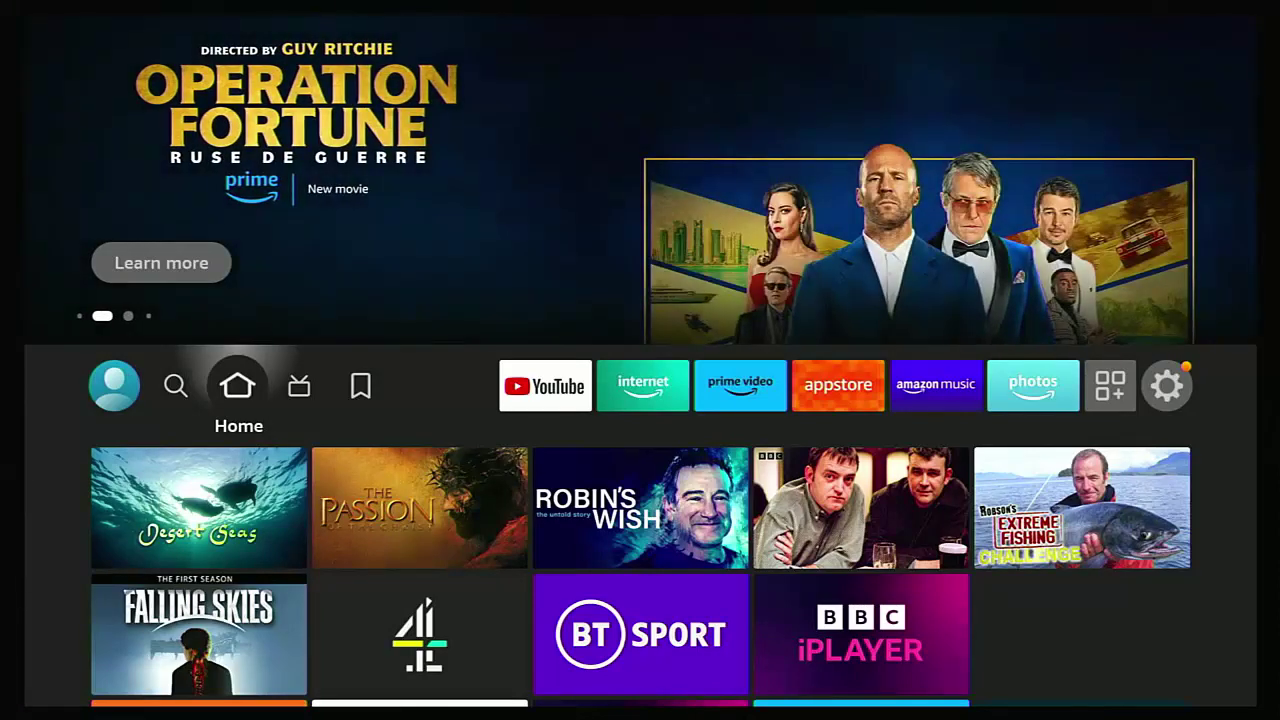
# - Open Downloader's options under Settings > Applications > Manage Installed Applications
pyautogui.press('Right')
pyautogui.press('Right')
pyautogui.press('Right')
pyautogui.press('Right')
pyautogui.press('Right')
pyautogui.press('Right')
pyautogui.press('Right')
pyautogui.press('Right')
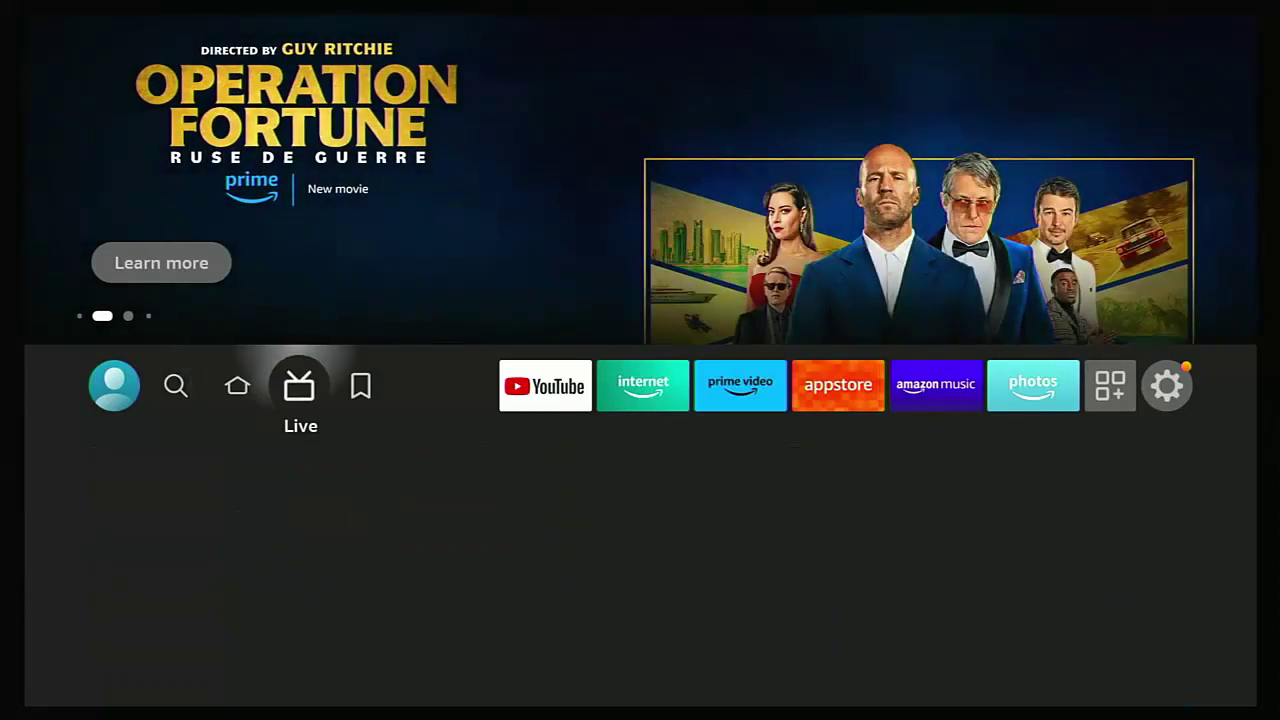
pyautogui.press('Right')
pyautogui.press('Right')
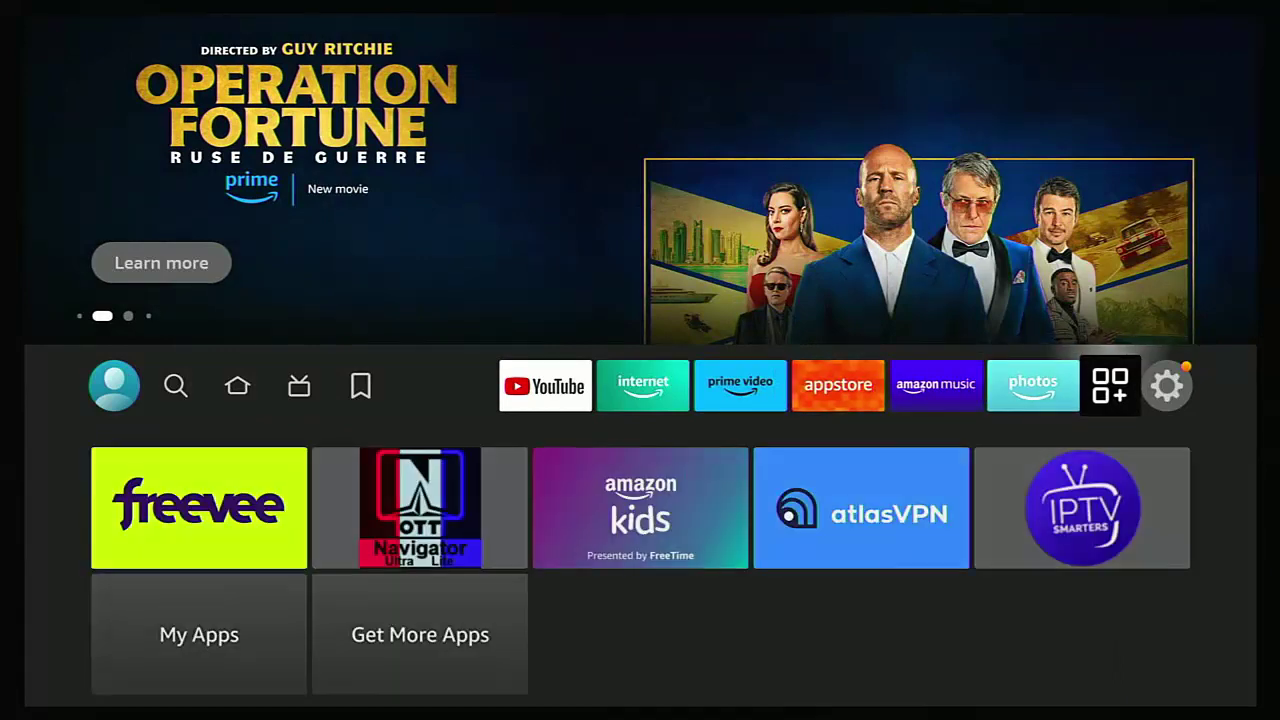
pyautogui.press('Down')
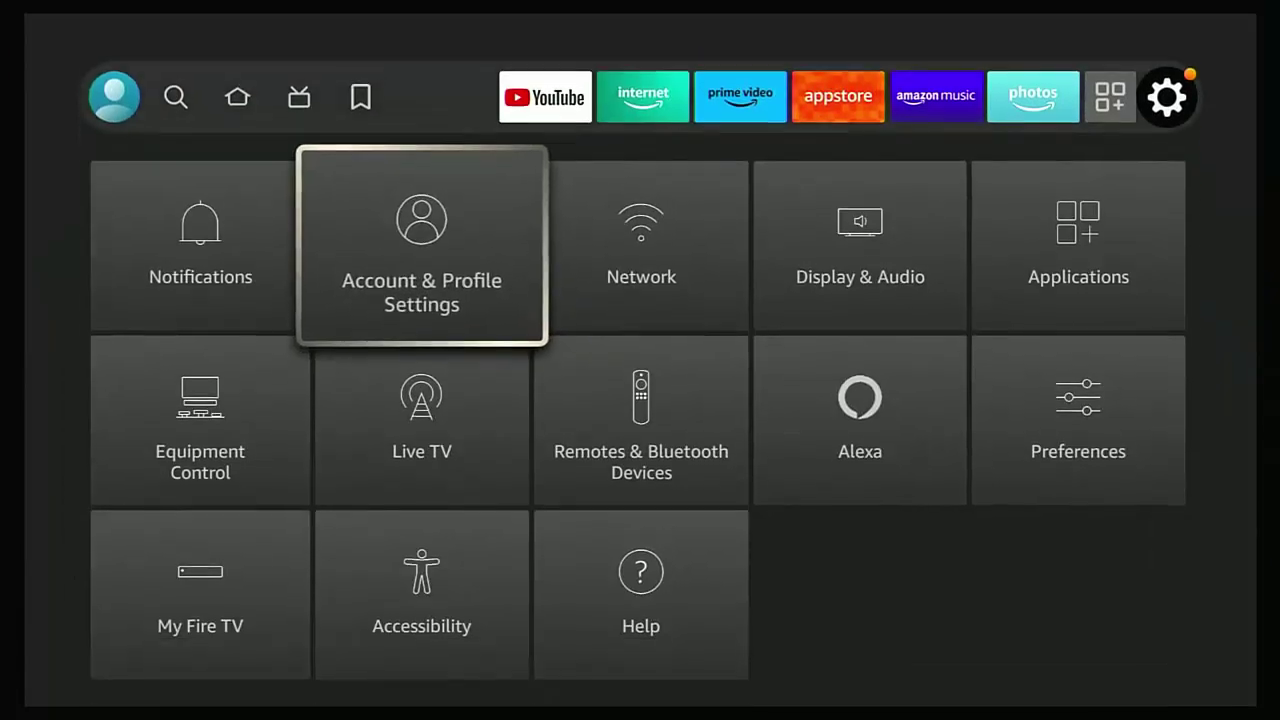
pyautogui.press('Down')
pyautogui.press('Left')
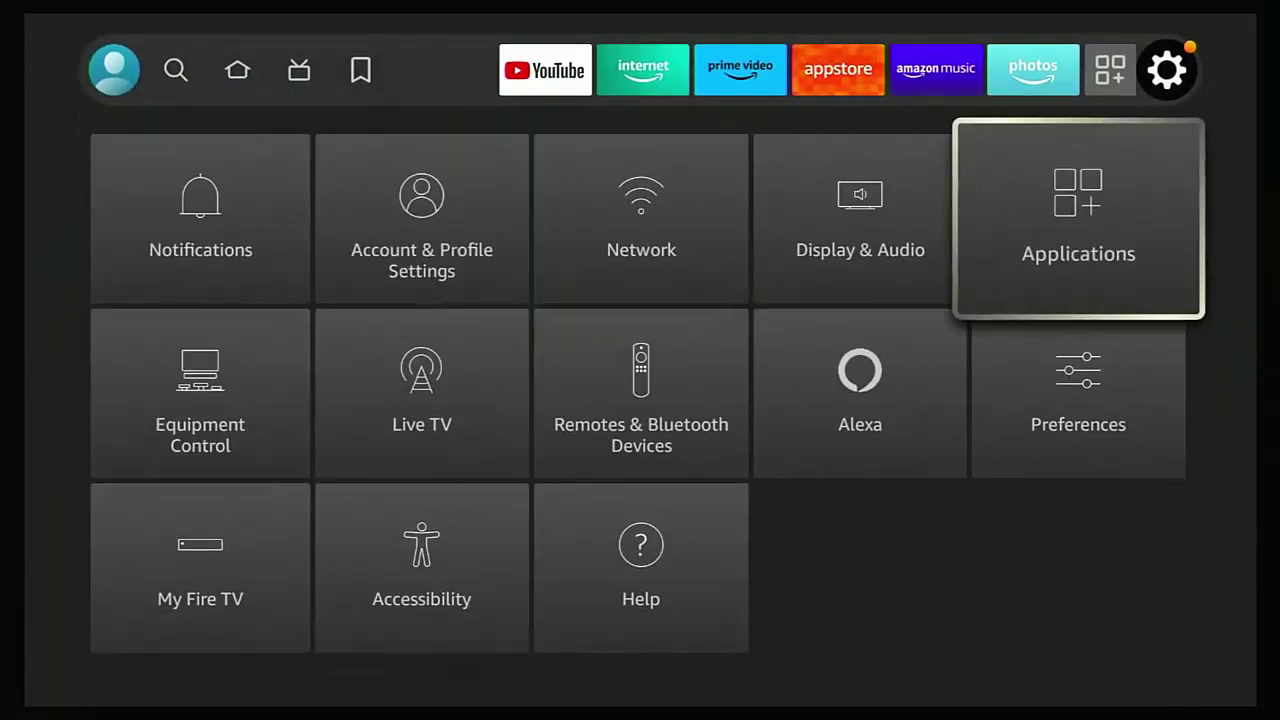
pyautogui.press('Return')
pyautogui.press('Down')
pyautogui.press('Down')
pyautogui.press('Down')
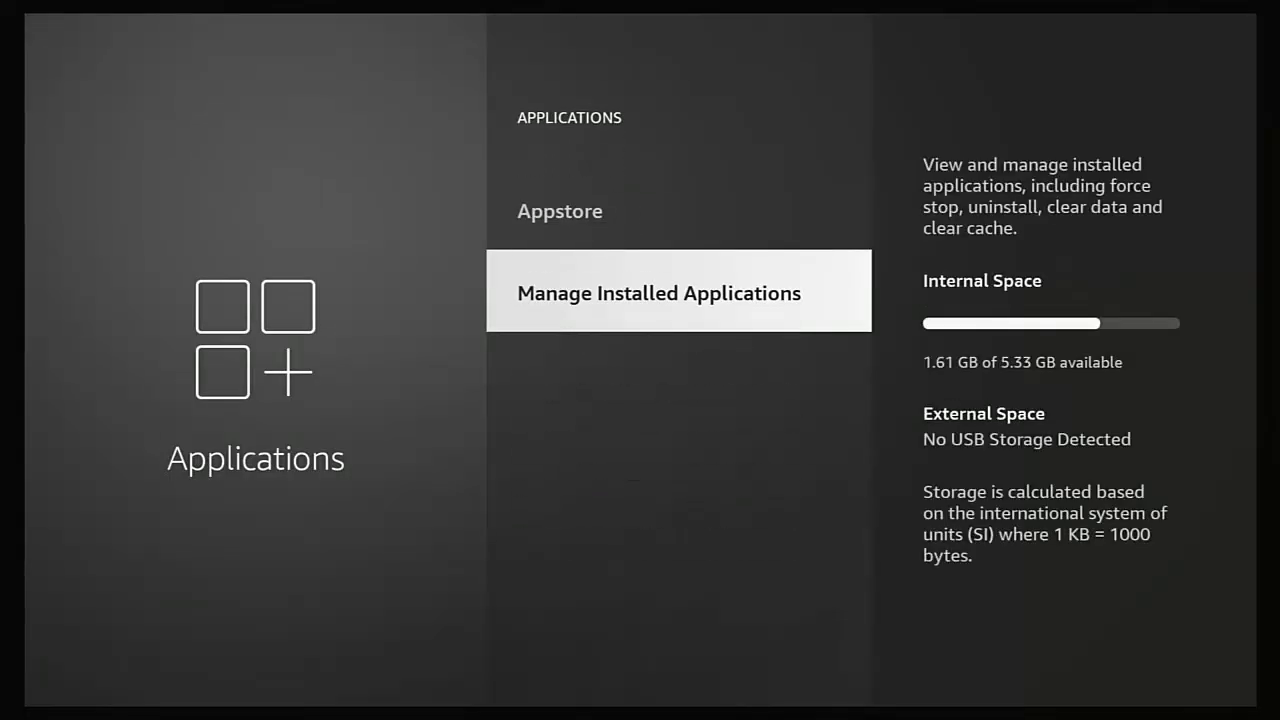
pyautogui.press('Return')
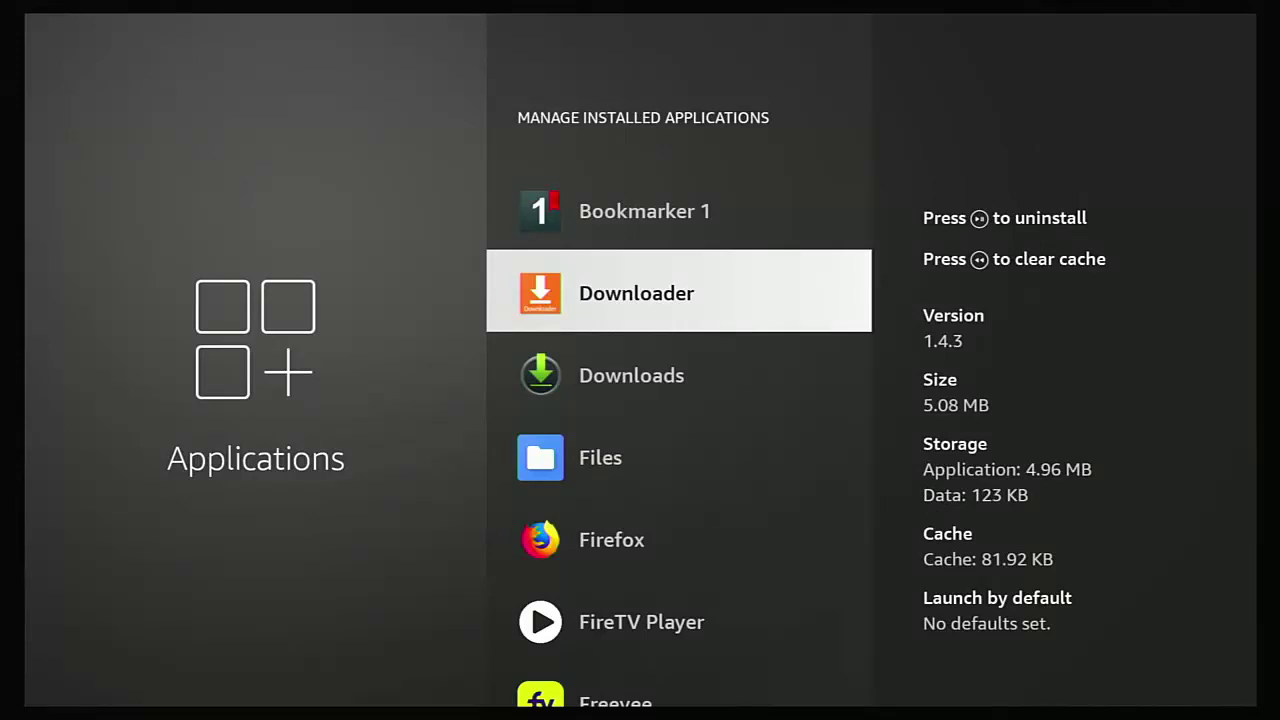
pyautogui.press('Return')
# - Clear Downloader's data and cache, leaving Data 16.38 KB and Cache 0 B
pyautogui.press('Down')
pyautogui.press('Down')
pyautogui.press('Down')
pyautogui.press('Down')
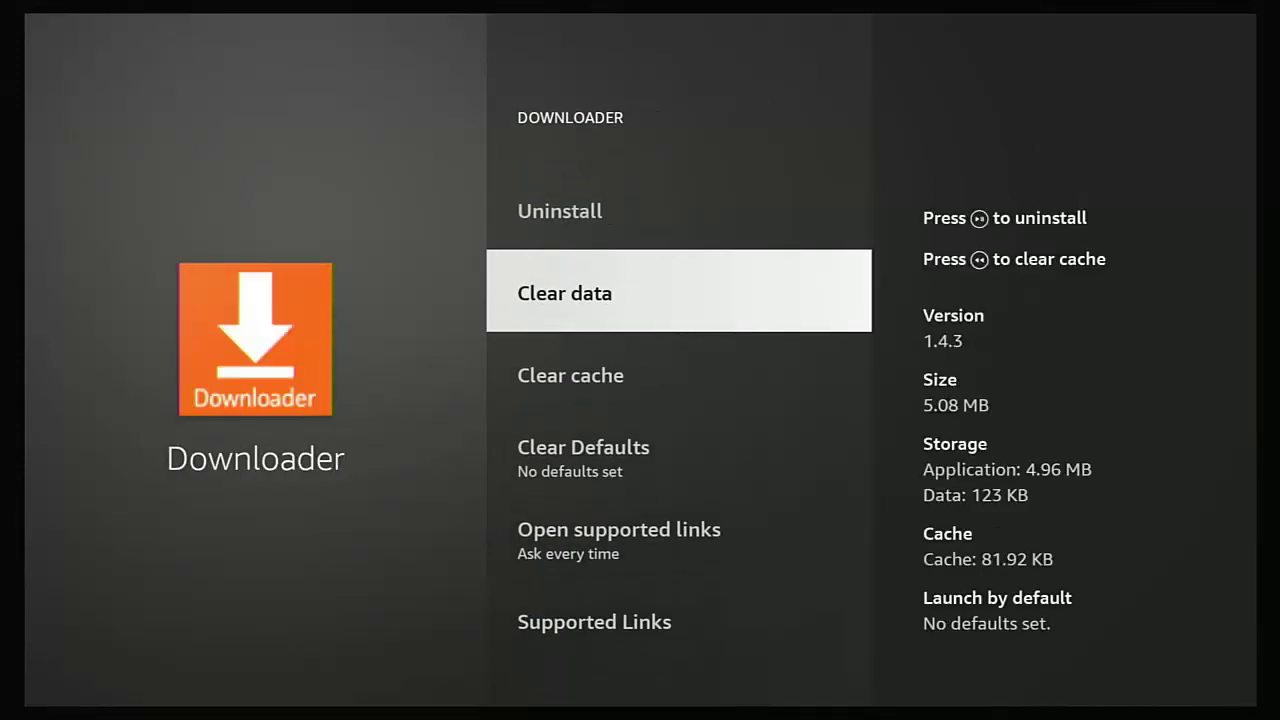
pyautogui.press('Return')
pyautogui.press('Return')
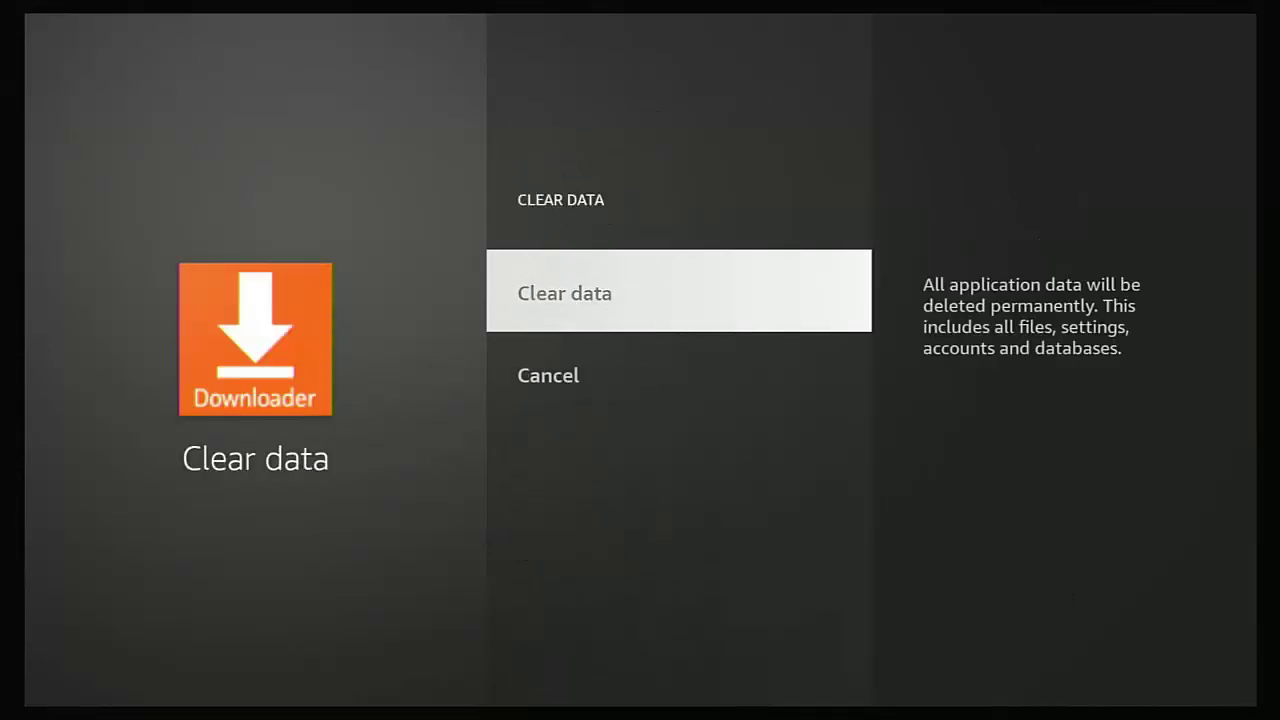
pyautogui.press('Down')
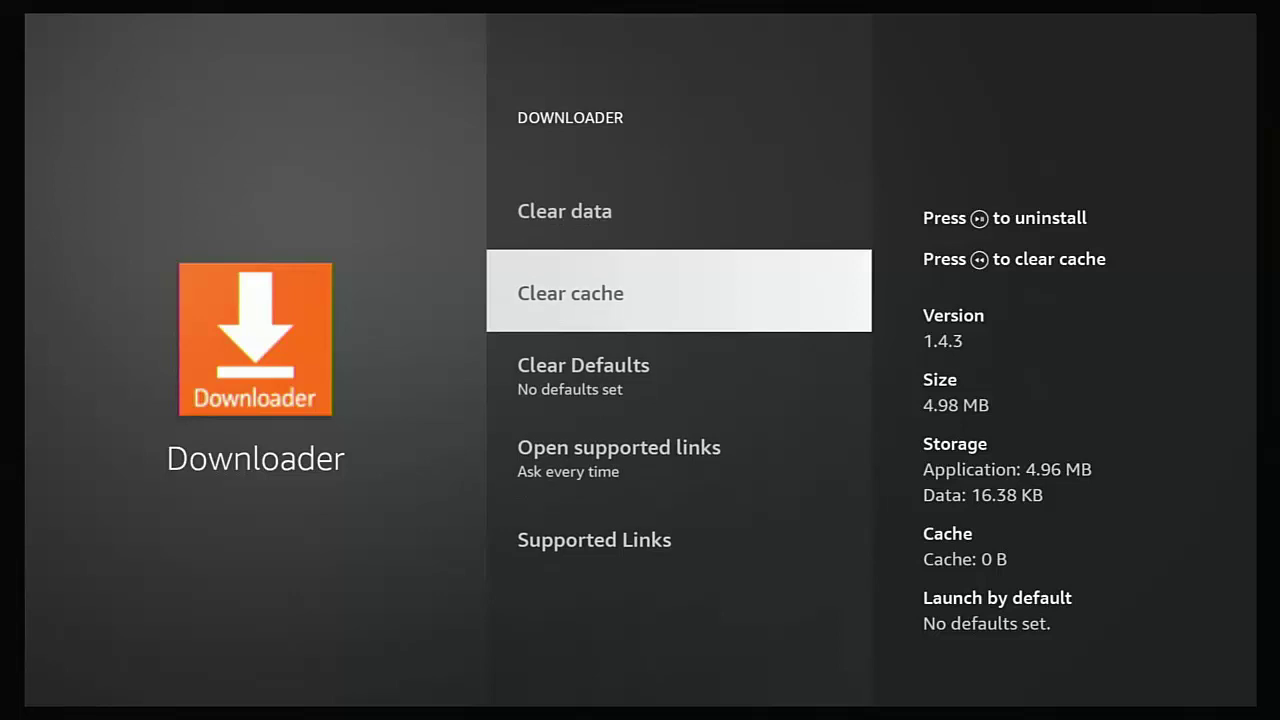
pyautogui.press('Return')
pyautogui.press('Up')
pyautogui.press('Up')
pyautogui.press('Up')
pyautogui.press('Up')
# - Uninstall Downloader, confirm the removal, and go back to the Fire TV home screen
pyautogui.press('Down')
pyautogui.press('Down')
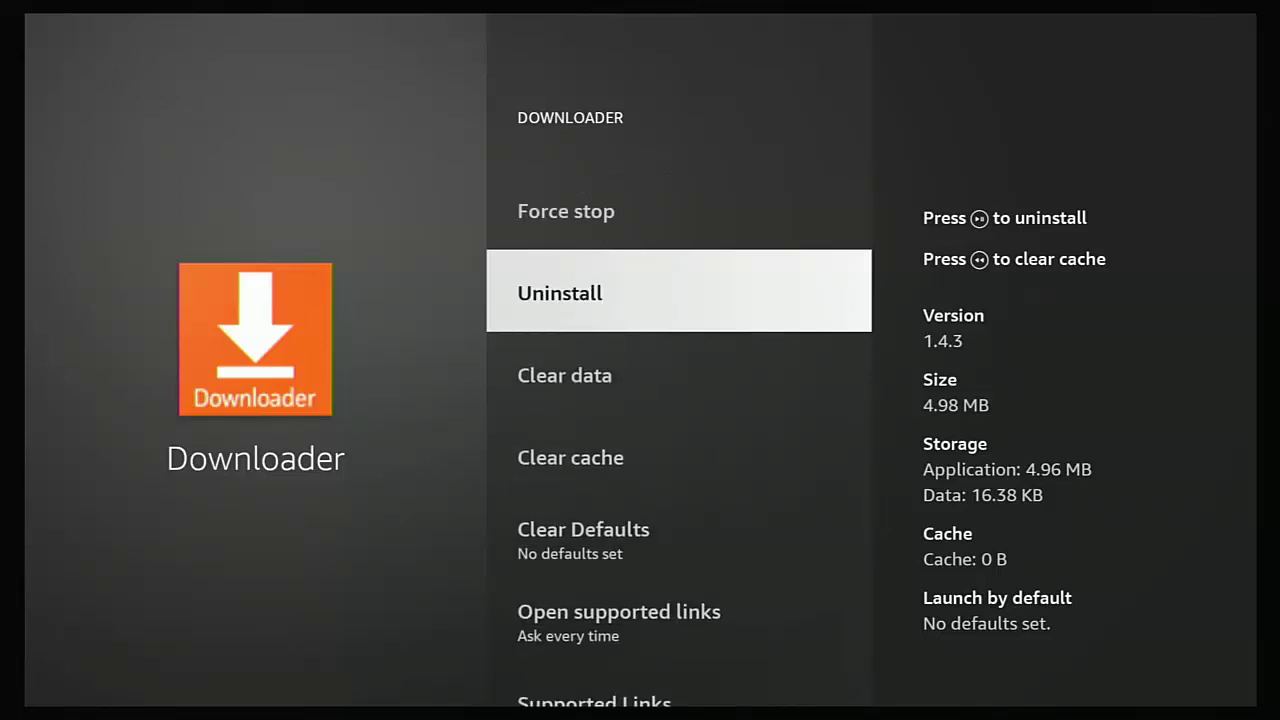
pyautogui.press('Return')
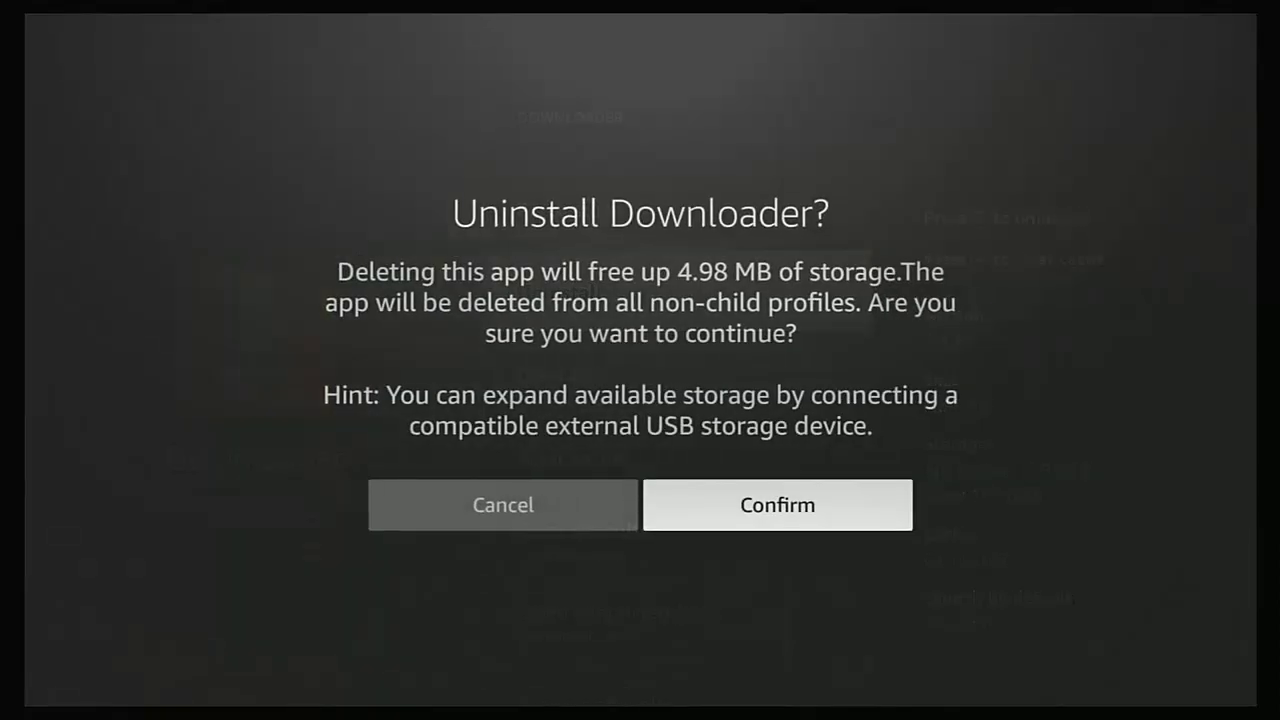
pyautogui.press('Return')
pyautogui.press('Escape')
pyautogui.press('Home')
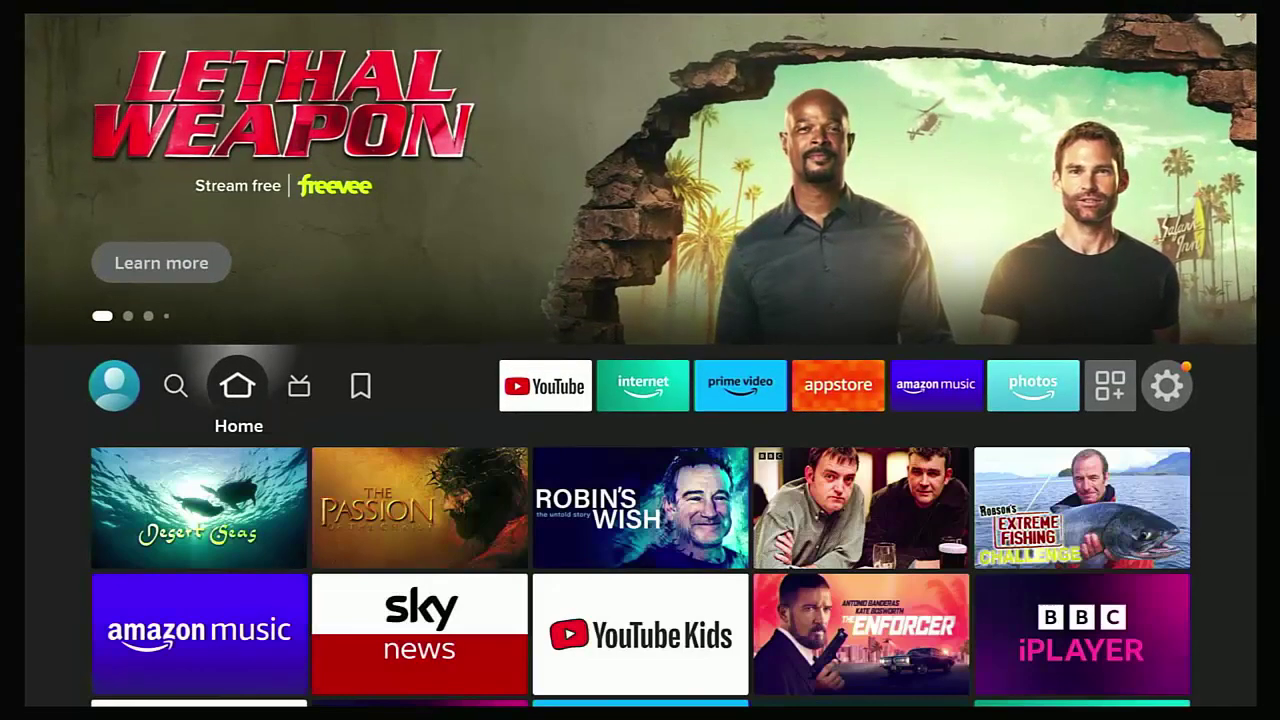
# - Enter 'Do' in the Find page search box with the on-screen keyboard
pyautogui.press('Left')
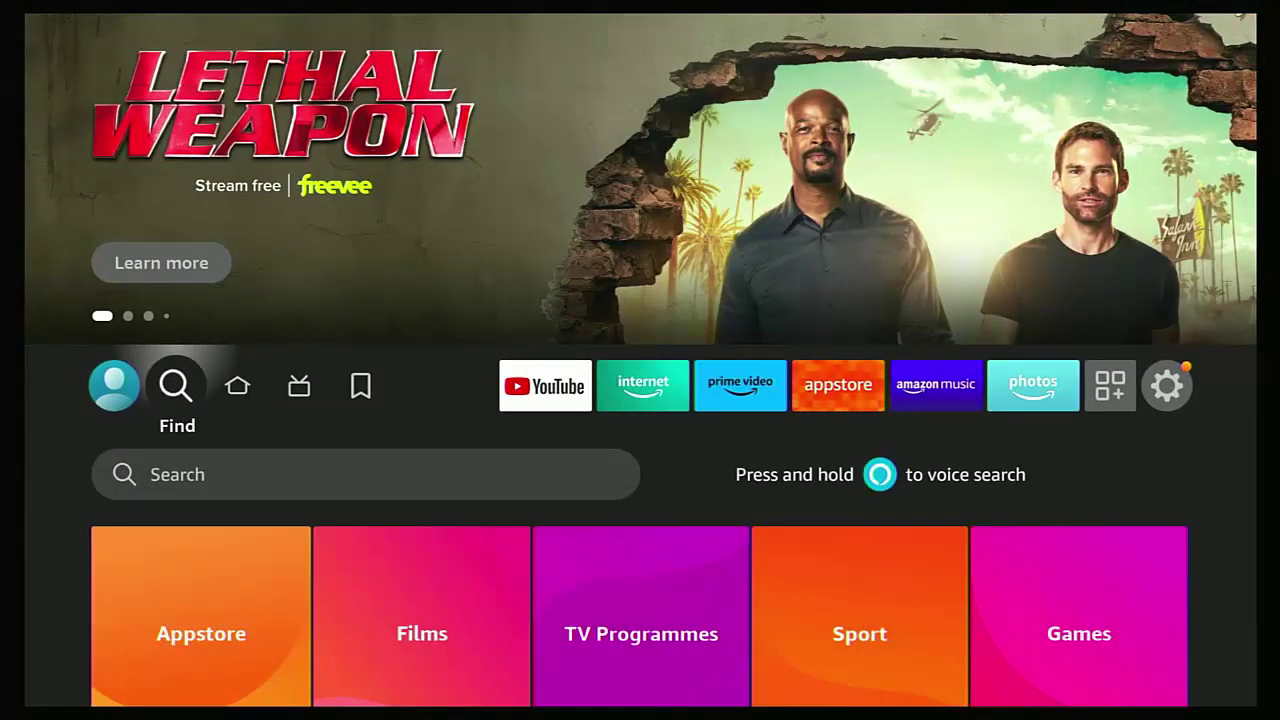
pyautogui.press('Down')
pyautogui.press('Return')
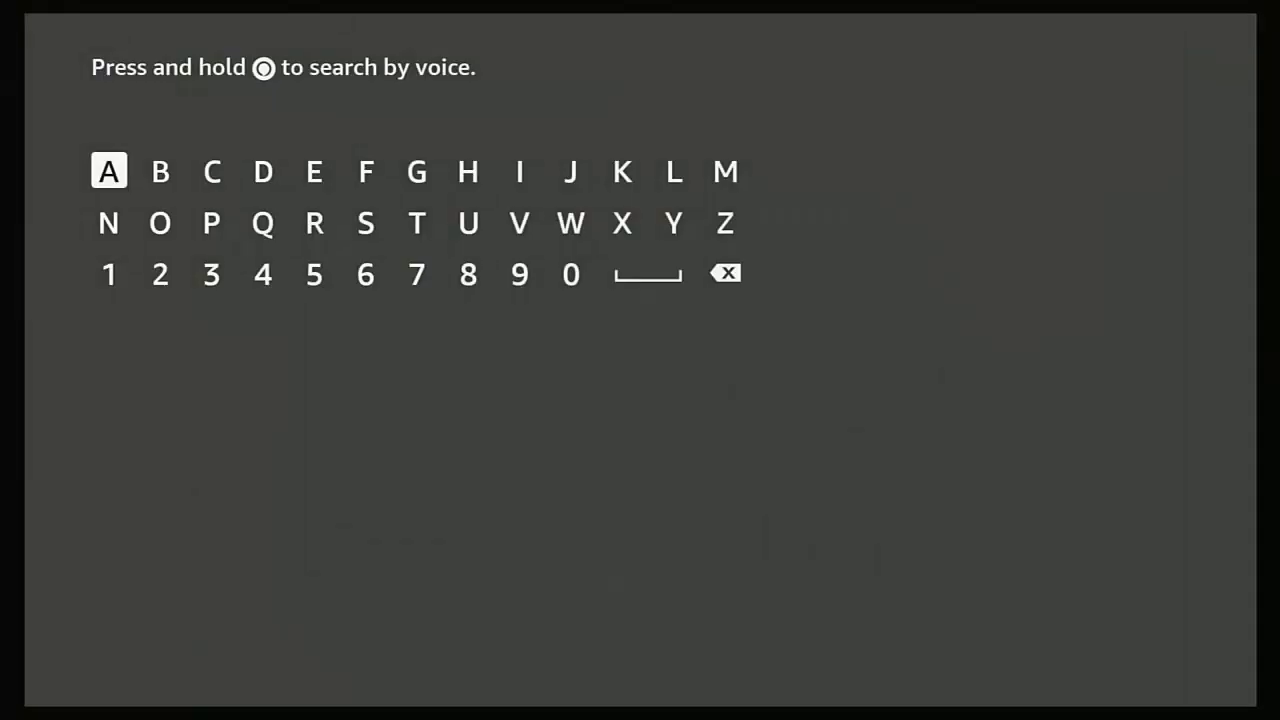
pyautogui.press('Right')
pyautogui.press('Right')
pyautogui.press('Right')
pyautogui.press('Return')
pyautogui.press('Down')
pyautogui.press('Left')
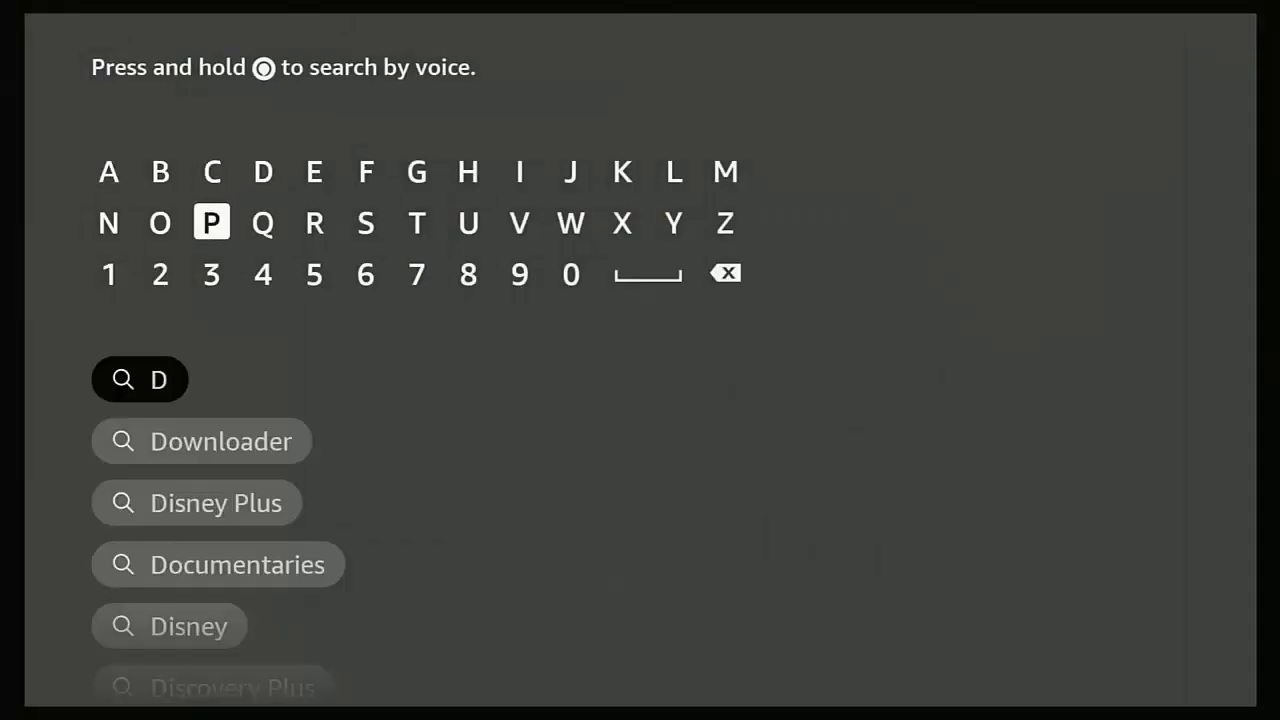
pyautogui.press('Left')
pyautogui.press('Return')
# - Pick the Downloader suggestion, open its app page, and start downloading it again
pyautogui.press('Right')
pyautogui.press('Down')
pyautogui.press('Down')
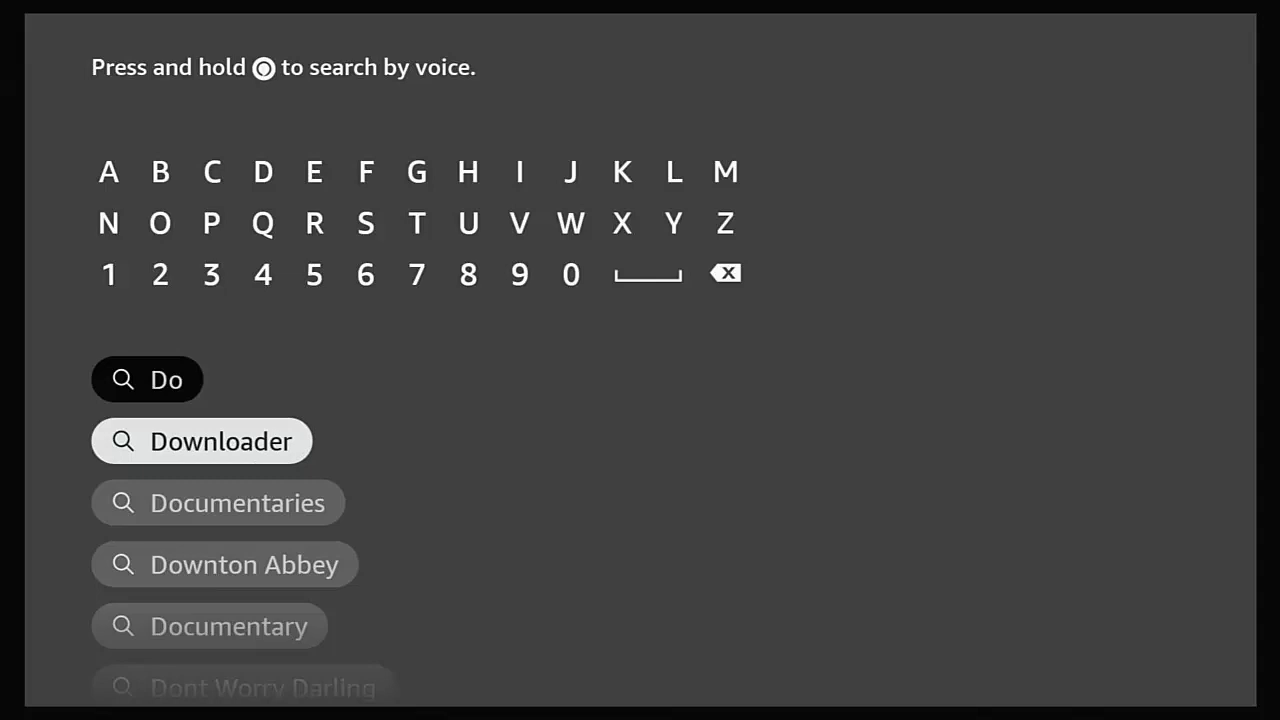
pyautogui.press('Return')
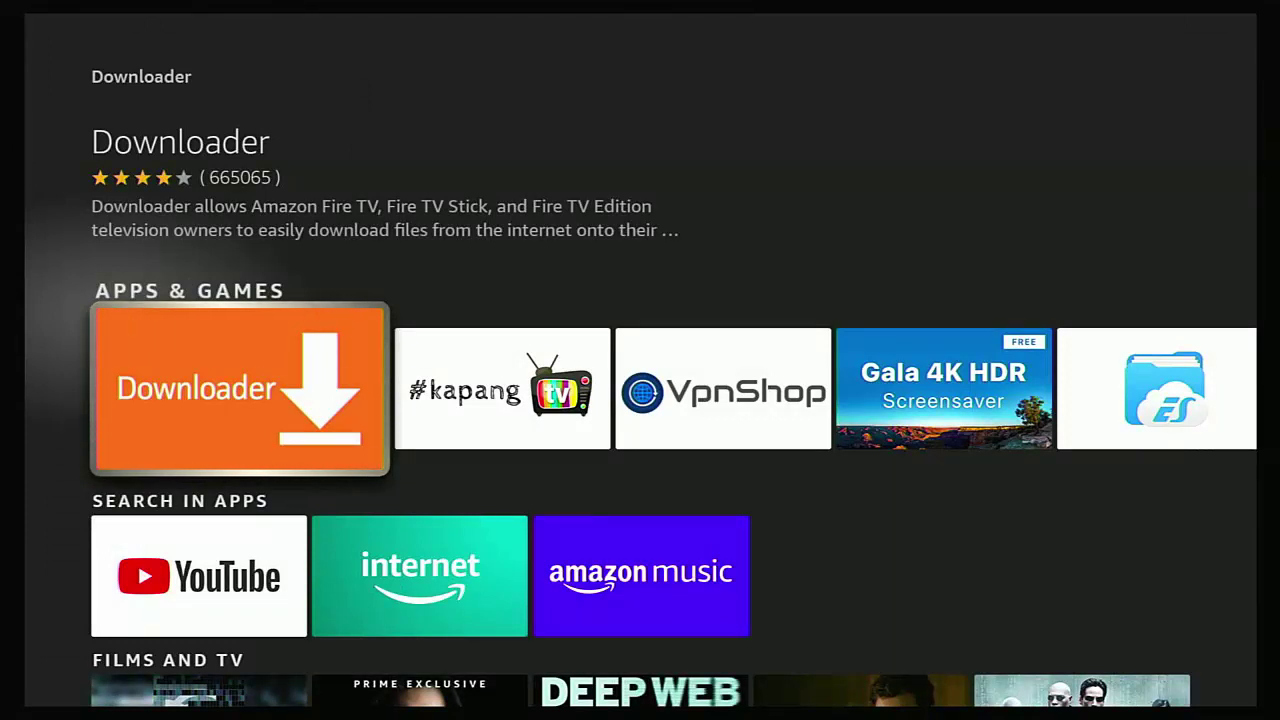
pyautogui.press('Return')
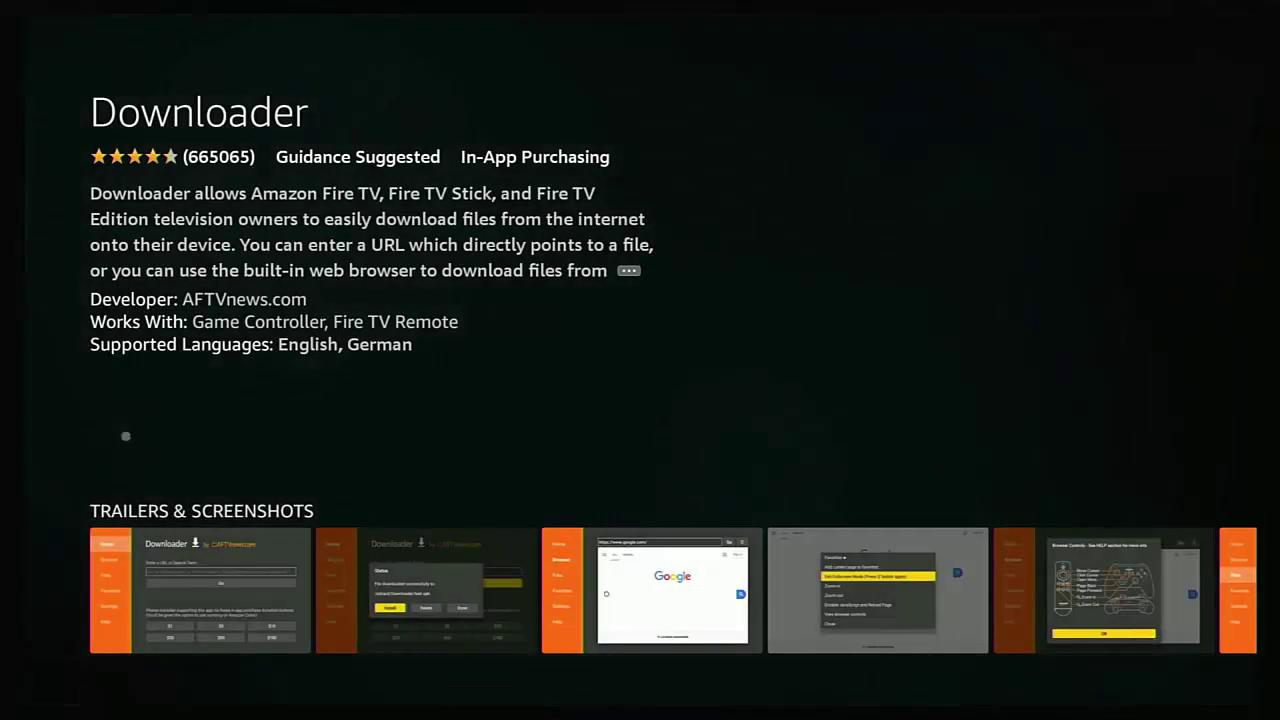
pyautogui.press('Return')
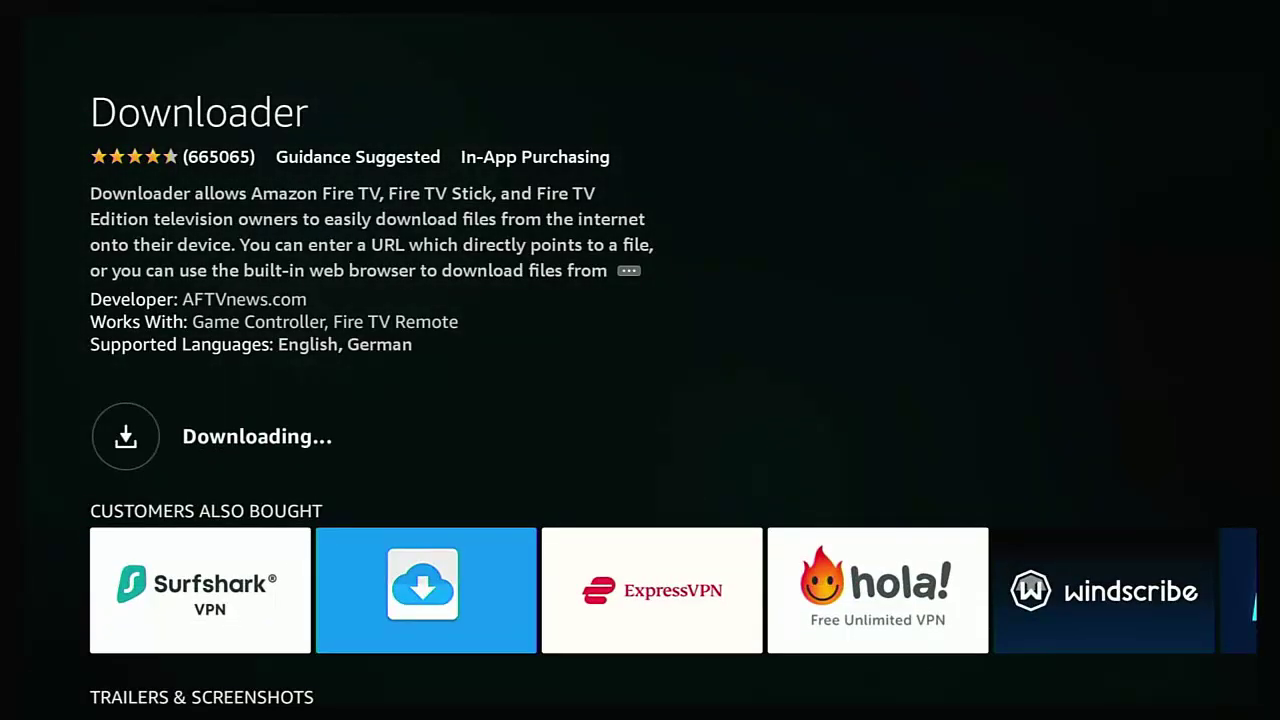